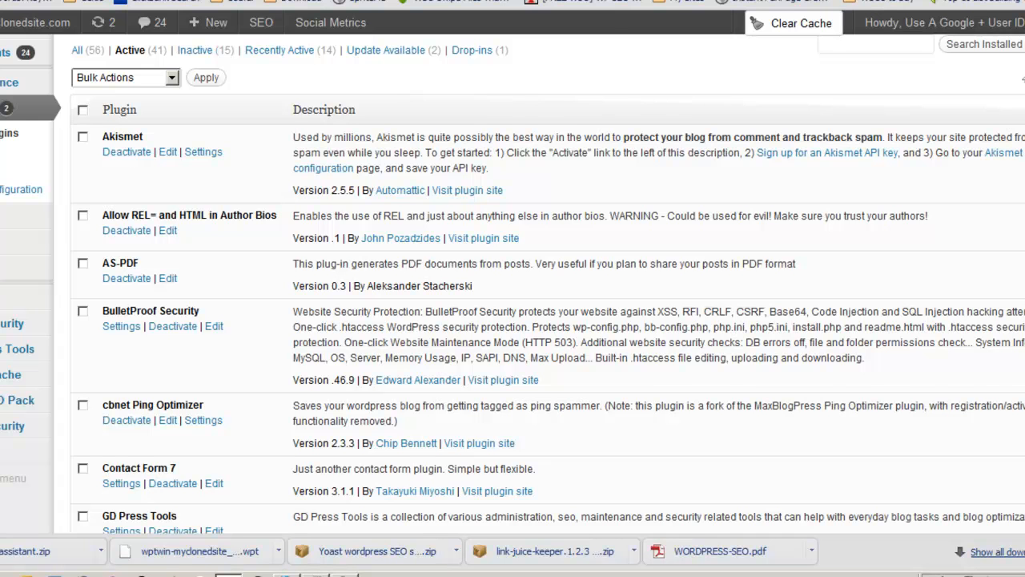
- Look through the list of active plugins, including the security, Google XML sitemap, Link Juice Keeper and WordPress SEO entries
scroll(749, 265, "down", 2)
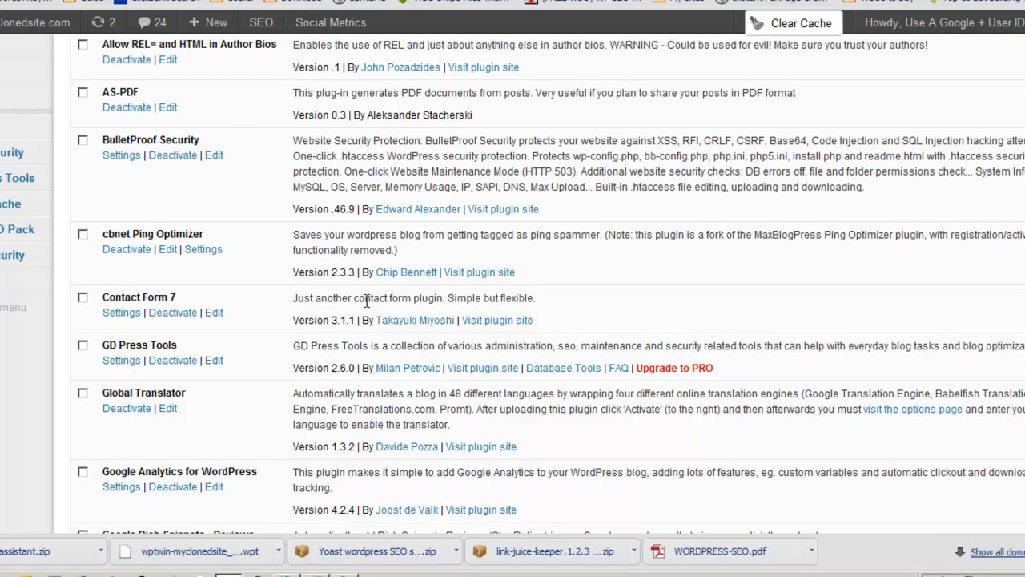
scroll(367, 304, "down", 4)
scroll(367, 299, "up", 8)
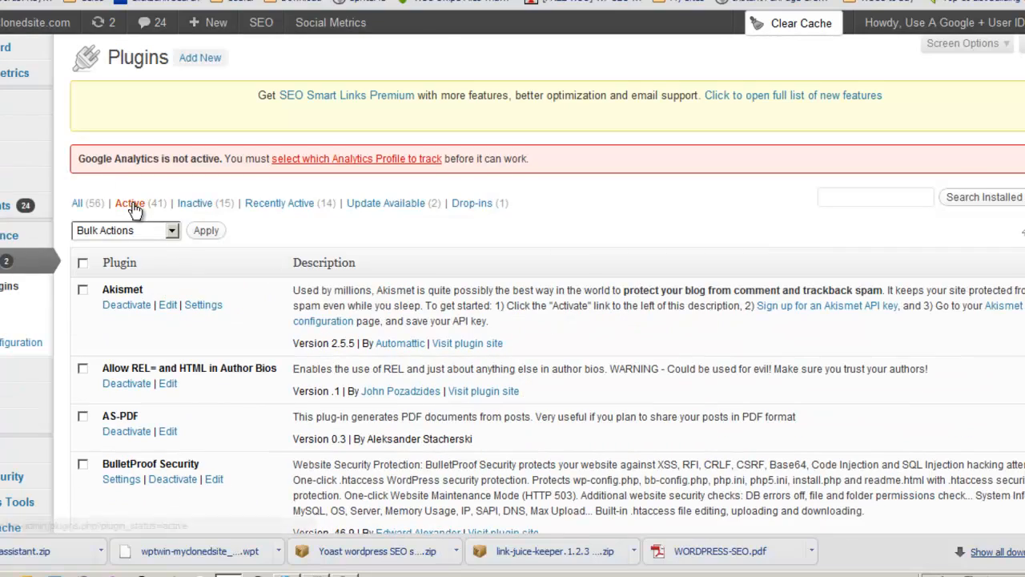
scroll(223, 357, "down", 18)
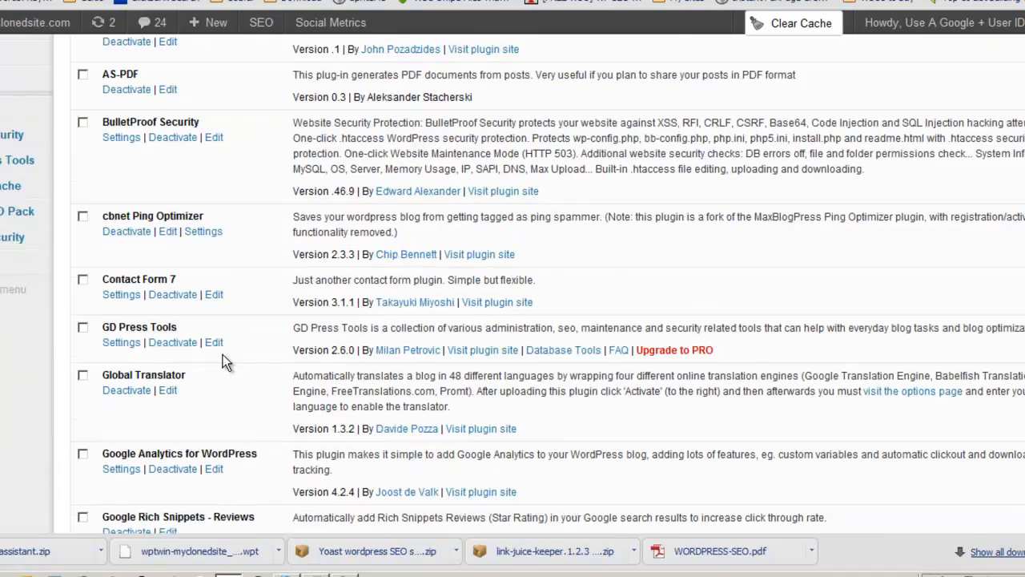
scroll(223, 361, "down", 7)
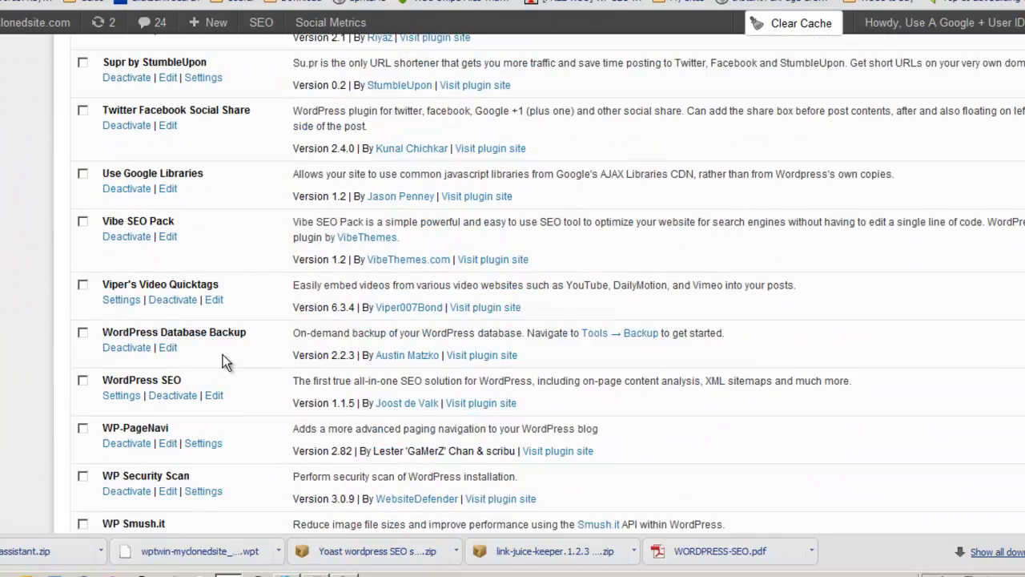
scroll(223, 354, "up", 20)
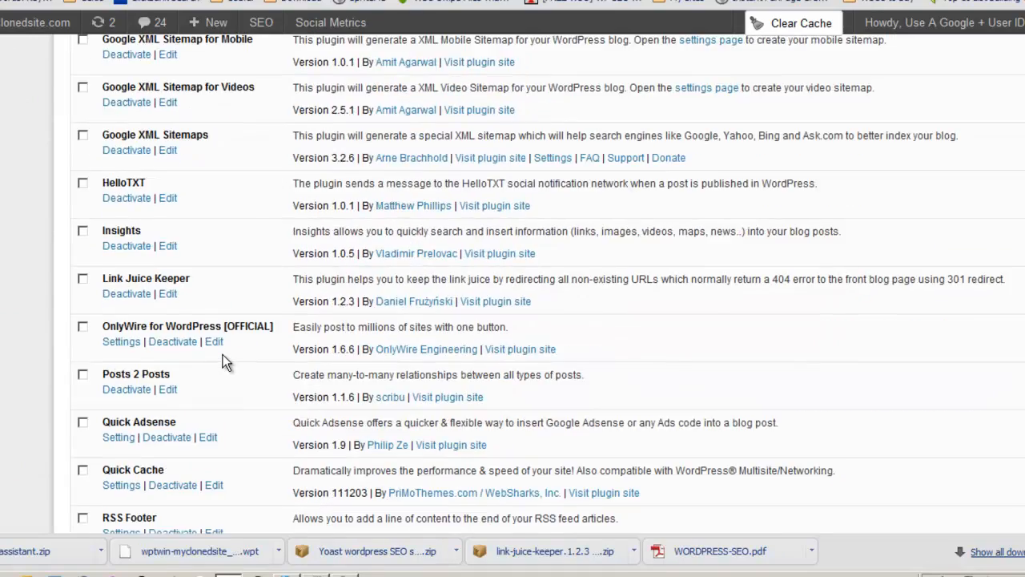
scroll(223, 362, "down", 5)
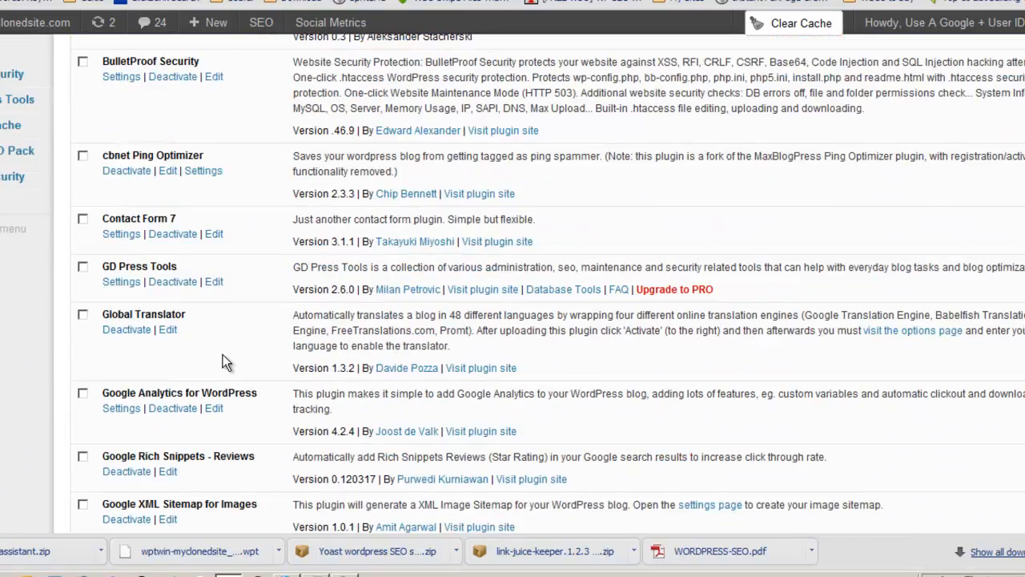
scroll(291, 207, "up", 6)
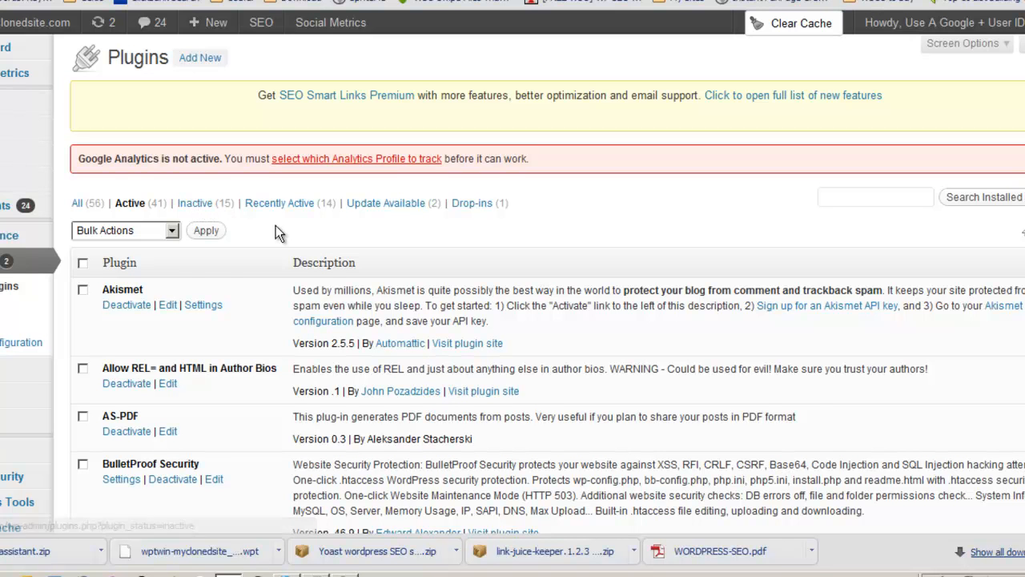
scroll(275, 232, "down", 1)
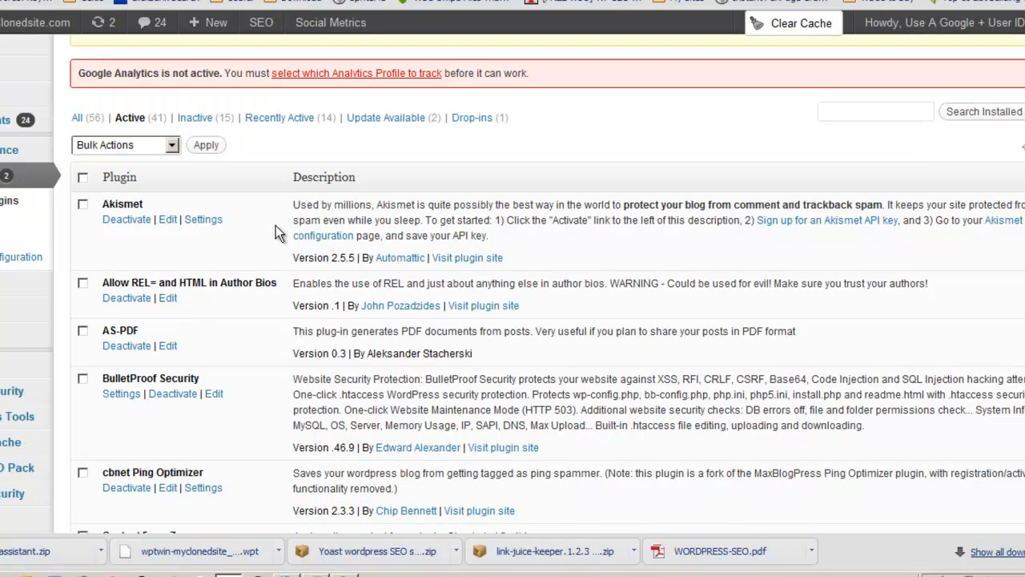
scroll(276, 231, "down", 1)
scroll(252, 216, "down", 4)
scroll(253, 212, "down", 20)
scroll(253, 210, "up", 15)
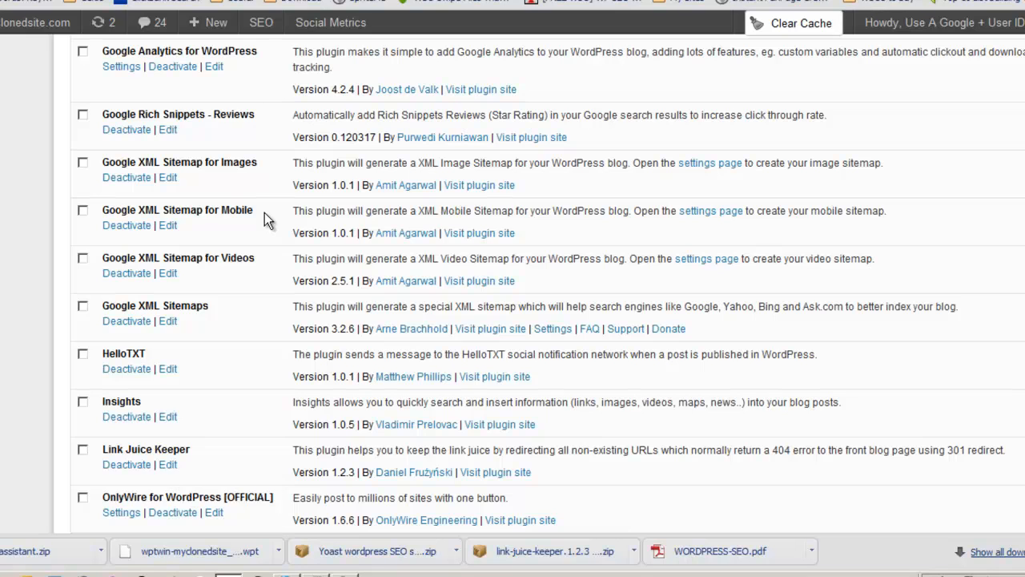
scroll(249, 233, "up", 8)
scroll(260, 240, "down", 3)
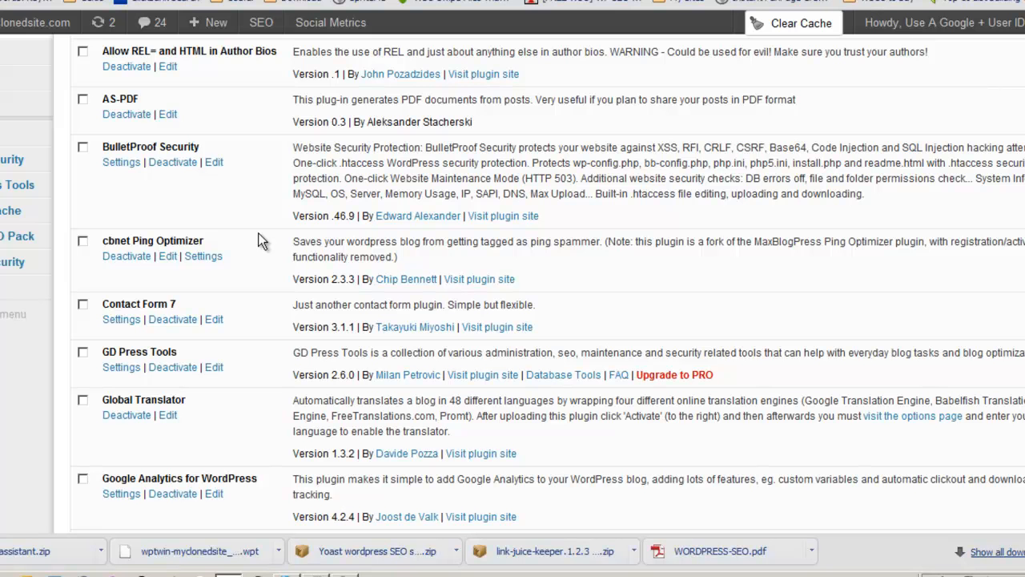
scroll(369, 232, "up", 3)
scroll(384, 251, "down", 1)
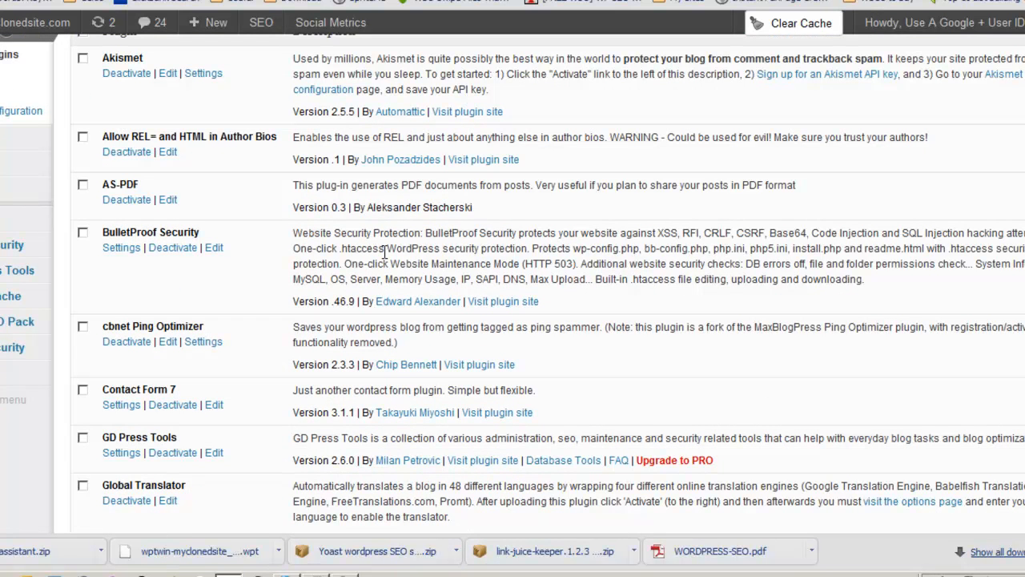
- Open the WordPress SEO dashboard and look over its General Settings and Webmaster Tools sections
mouse_move(32, 375)
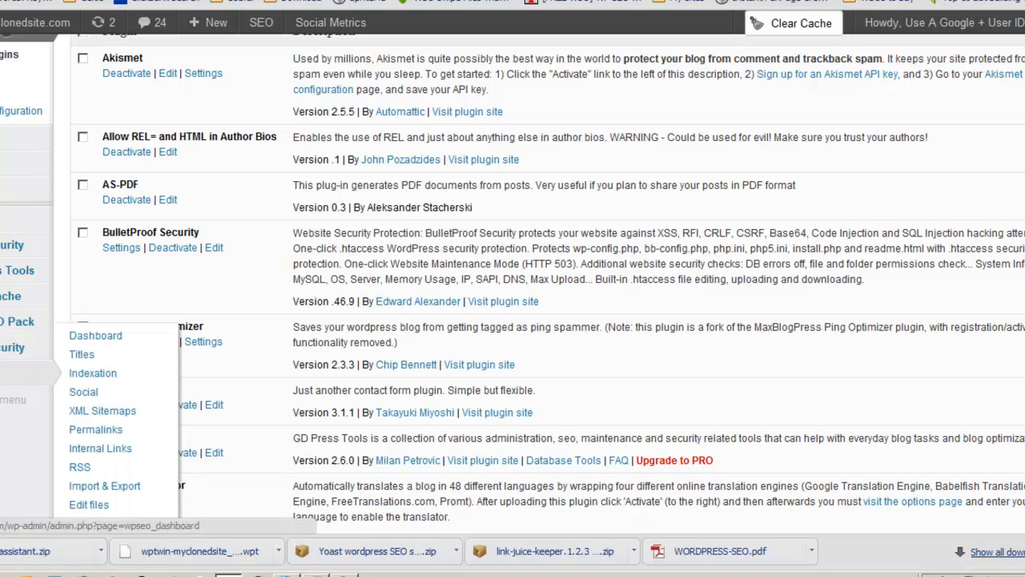
left_click(92, 336)
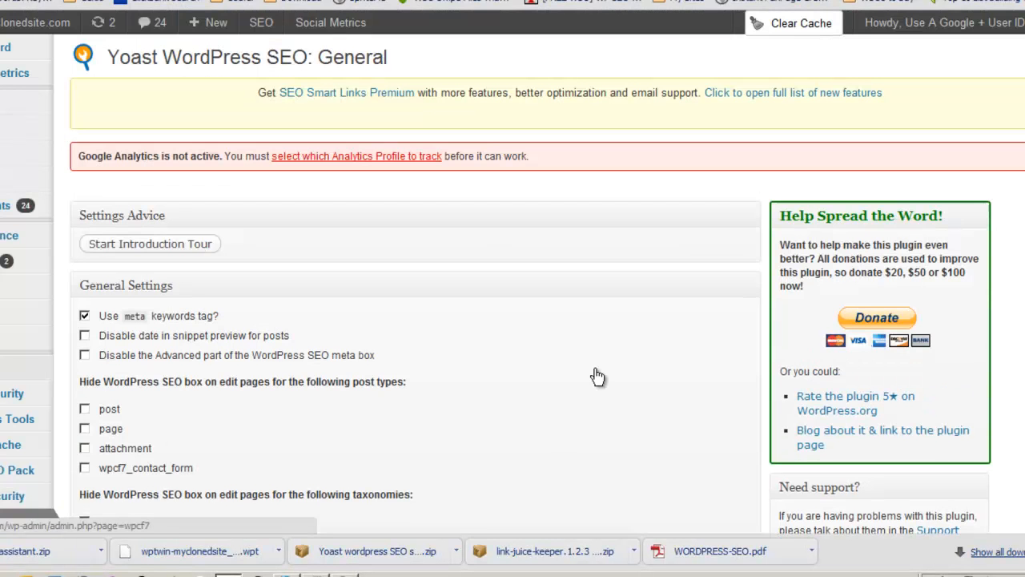
scroll(595, 356, "down", 4)
scroll(595, 356, "up", 2)
scroll(595, 355, "down", 1)
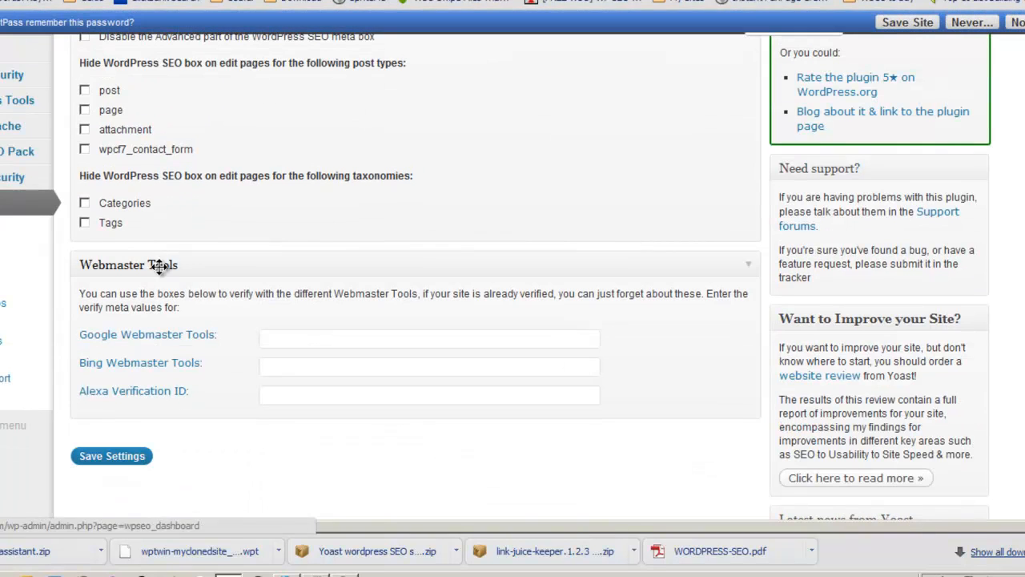
- Examine the Bing, Alexa and Google verification fields under Webmaster Tools, and recheck the General Settings options
left_click(313, 366)
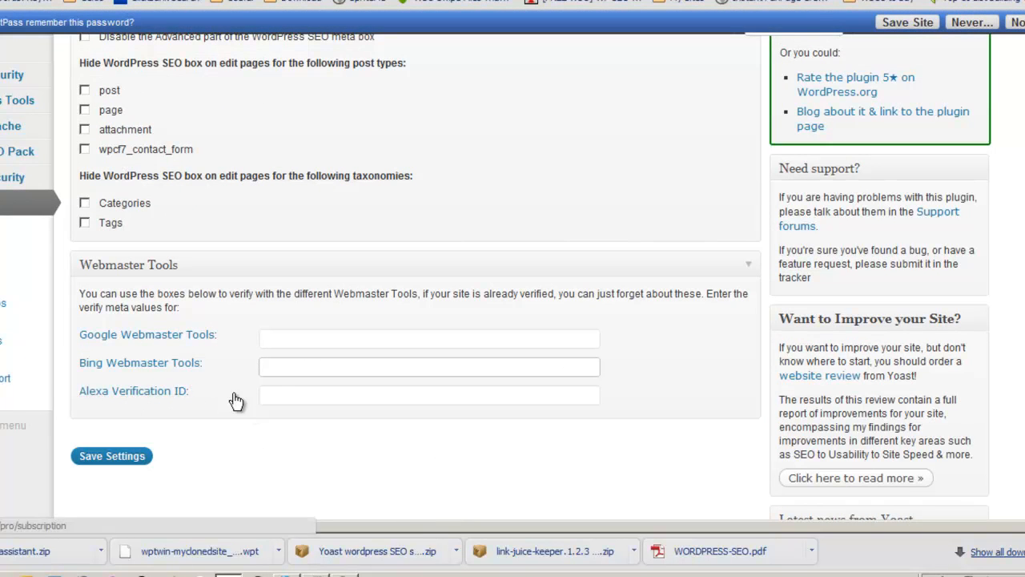
left_click(306, 389)
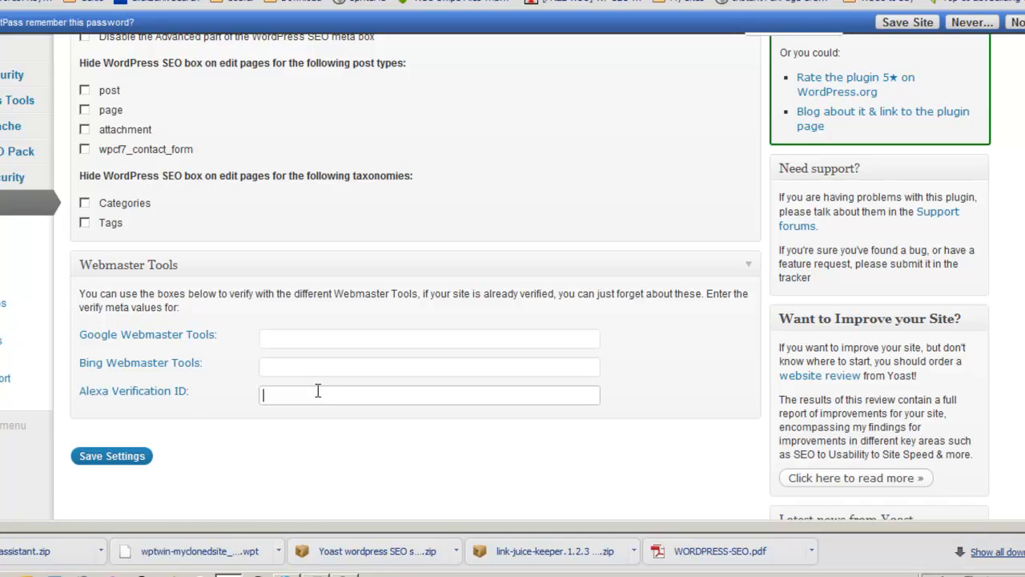
scroll(316, 390, "down", 3)
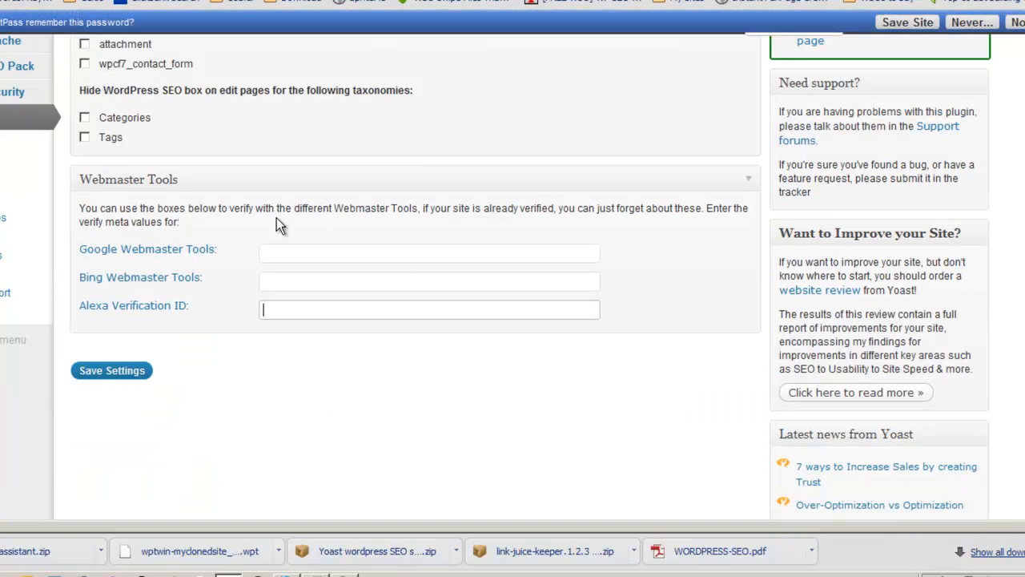
left_click(288, 254)
scroll(449, 312, "up", 2)
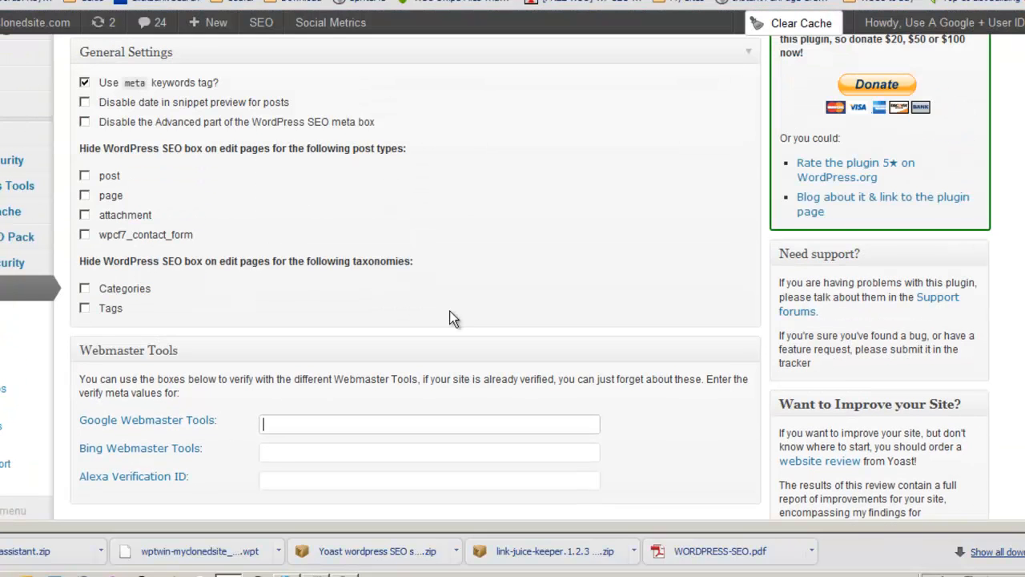
scroll(449, 311, "up", 1)
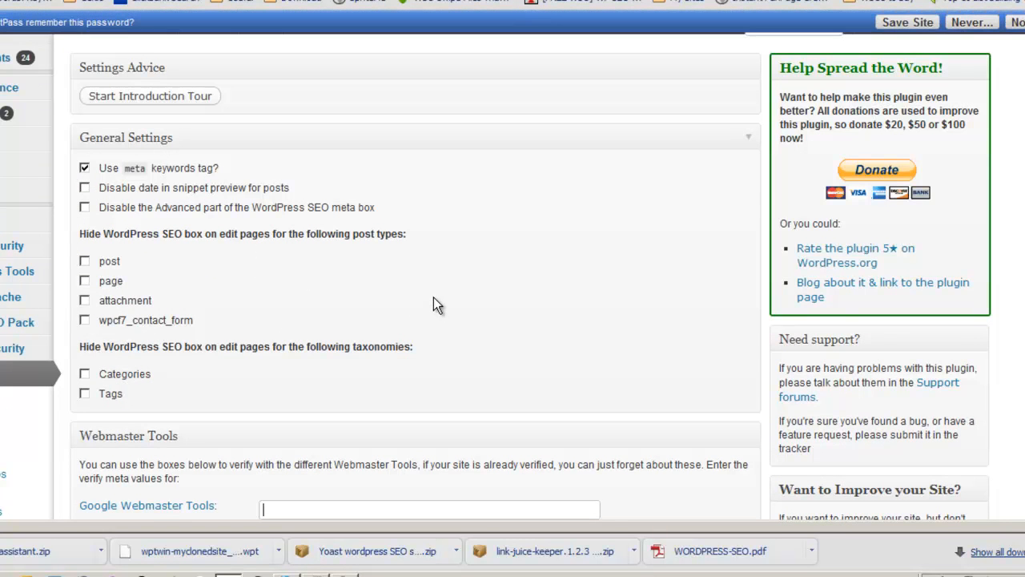
scroll(434, 305, "up", 1)
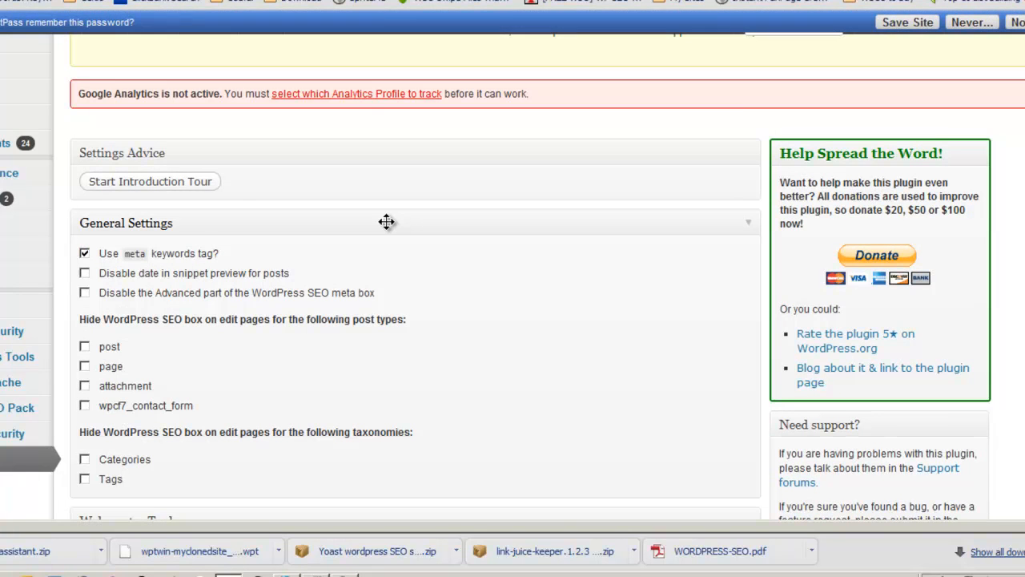
- Open the WordPress SEO Titles settings and examine the title, meta description and keywords templates for posts, pages and taxonomies
scroll(387, 224, "down", 1)
scroll(386, 230, "down", 1)
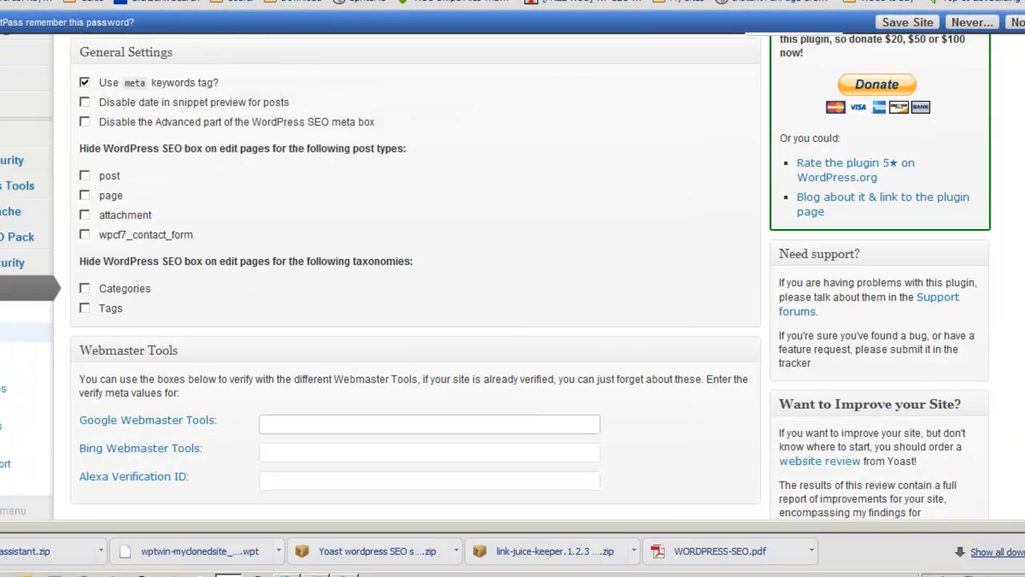
left_click(2, 350)
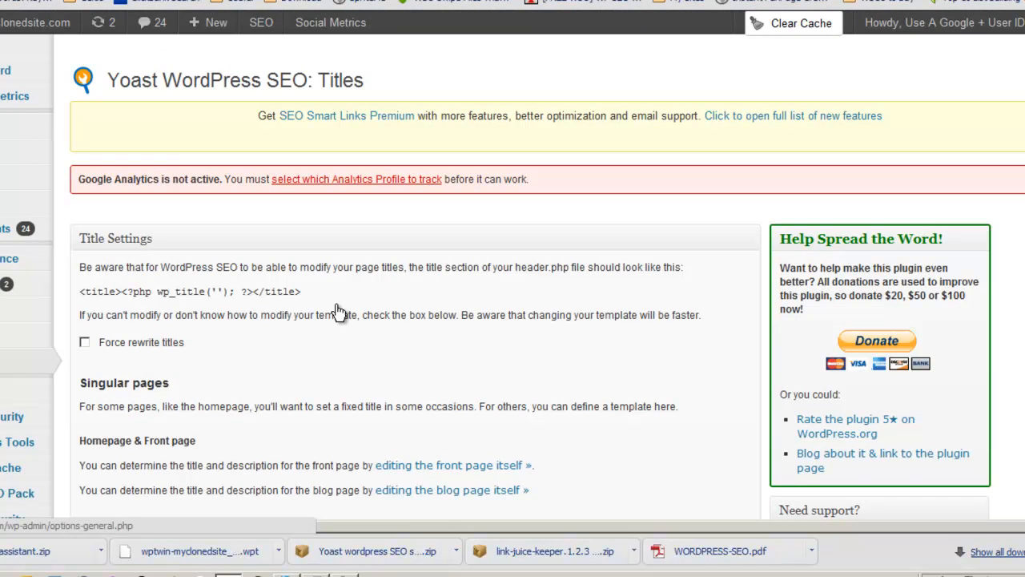
scroll(341, 296, "down", 5)
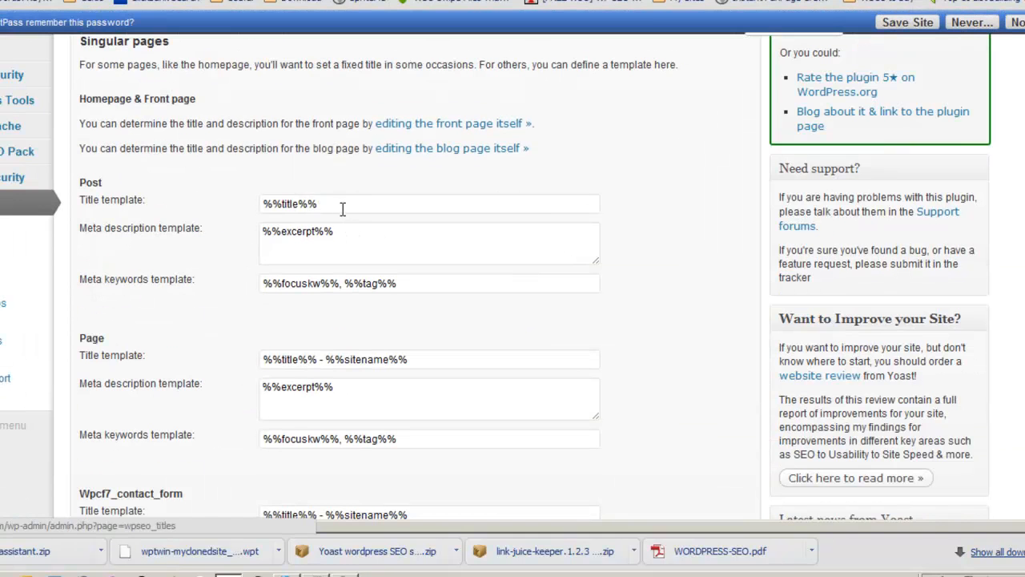
triple_click(305, 204)
left_click(492, 252)
scroll(495, 256, "down", 2)
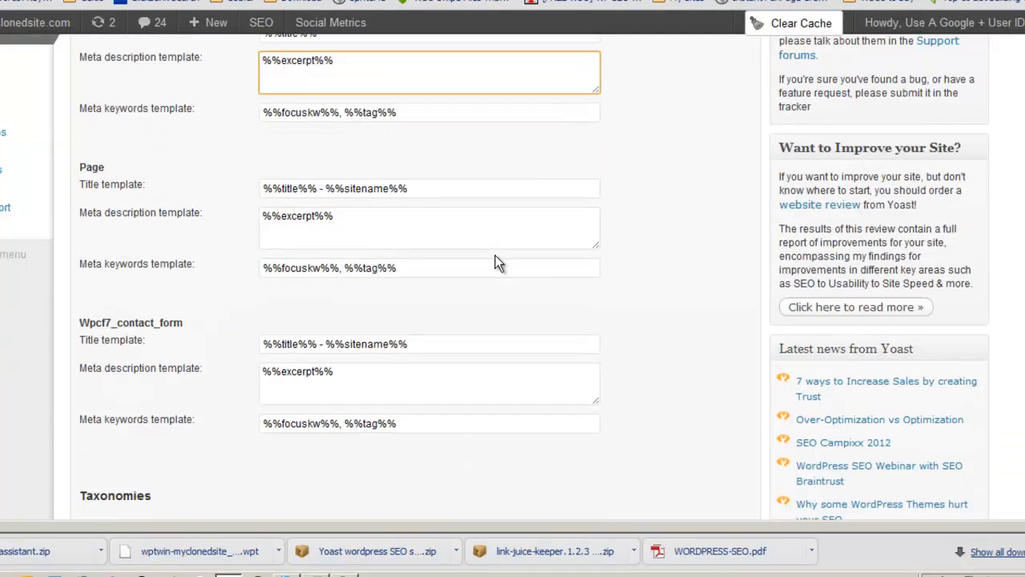
scroll(495, 257, "down", 10)
scroll(497, 256, "down", 12)
scroll(671, 321, "up", 15)
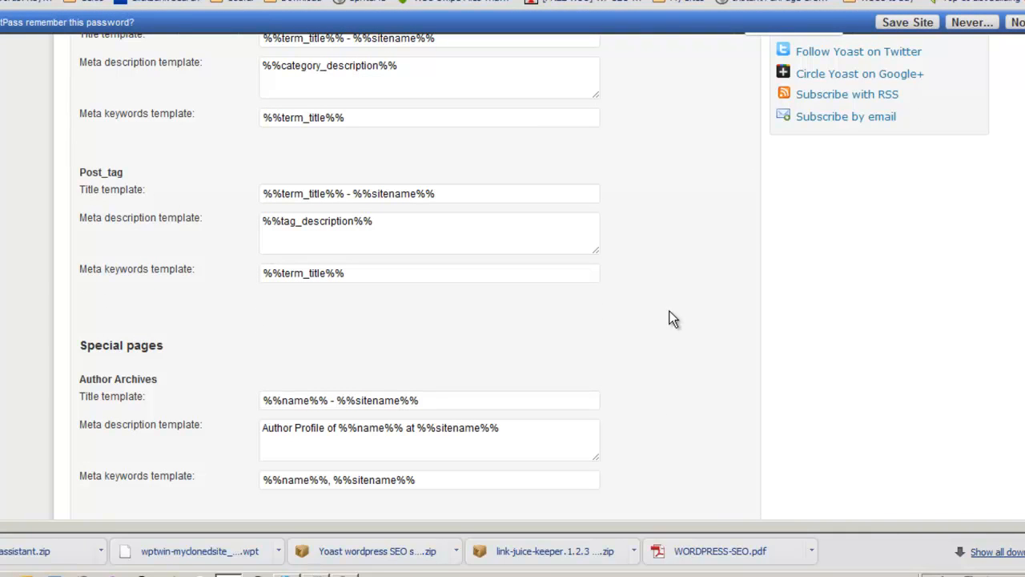
- Examine the Post_tag title and meta description templates, and go back to the Post and Page templates
left_click_drag(435, 193, 250, 193)
left_click(411, 223)
left_click_drag(411, 223, 248, 222)
left_click(478, 233)
scroll(650, 240, "up", 9)
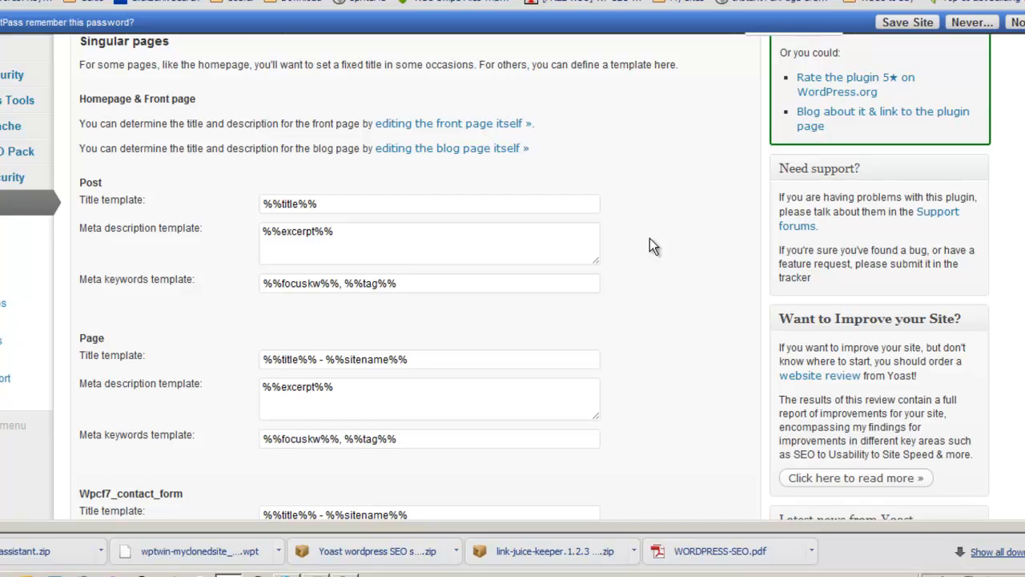
- Examine the Special pages templates, highlighting the Author Archives meta keywords template, and return to the Title Settings section
scroll(481, 353, "down", 3)
scroll(489, 344, "down", 8)
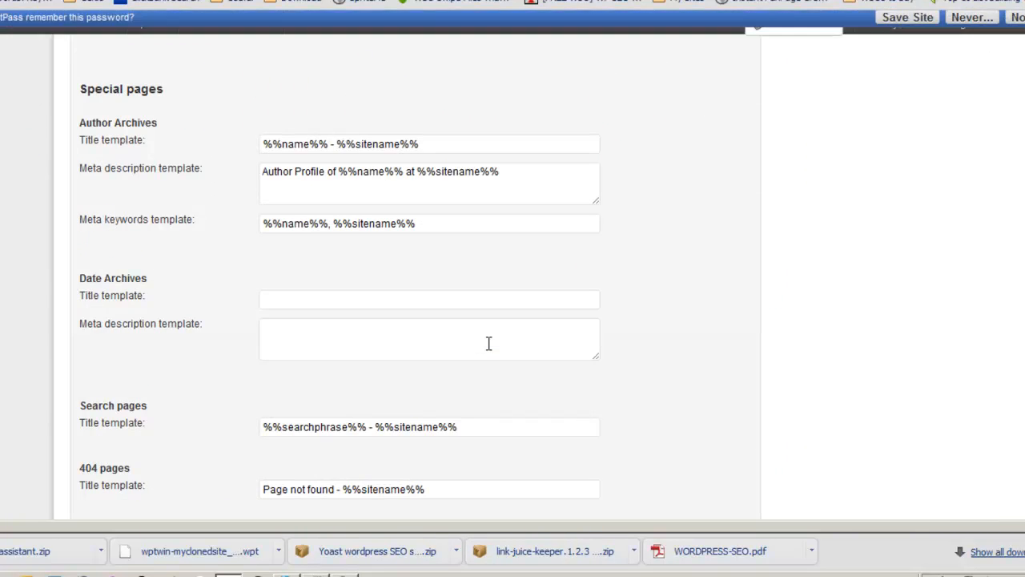
left_click_drag(449, 224, 240, 224)
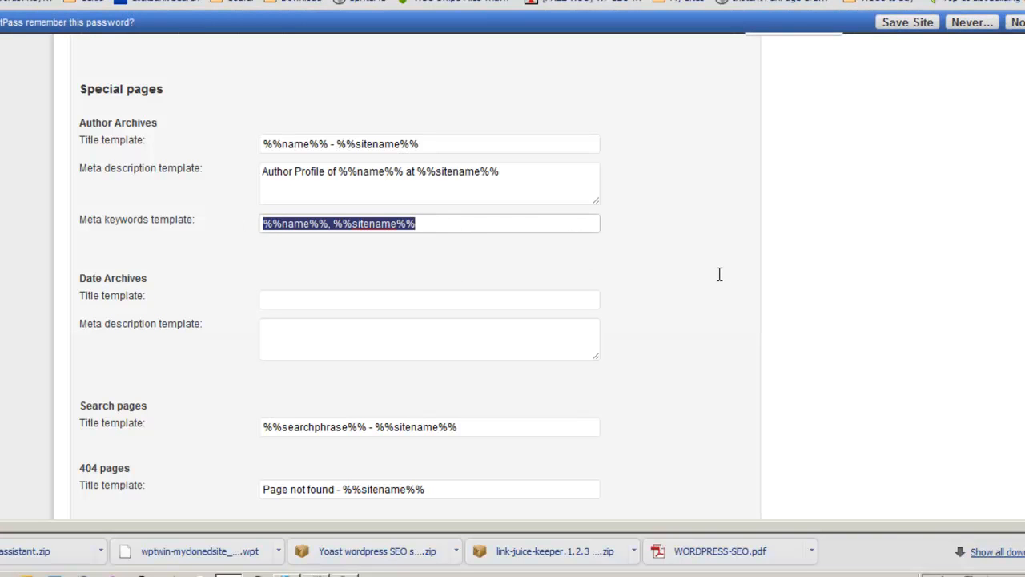
scroll(704, 289, "down", 2)
scroll(704, 289, "up", 5)
scroll(704, 287, "up", 10)
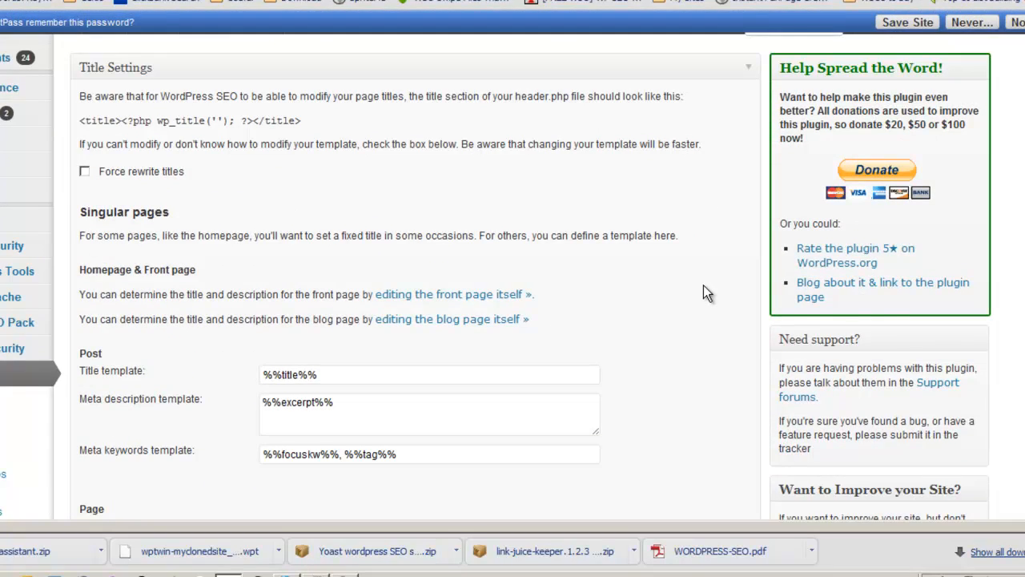
- Open the WordPress SEO Indexation settings and review the indexation rules, robots meta settings and head section clean-up options
scroll(703, 285, "down", 2)
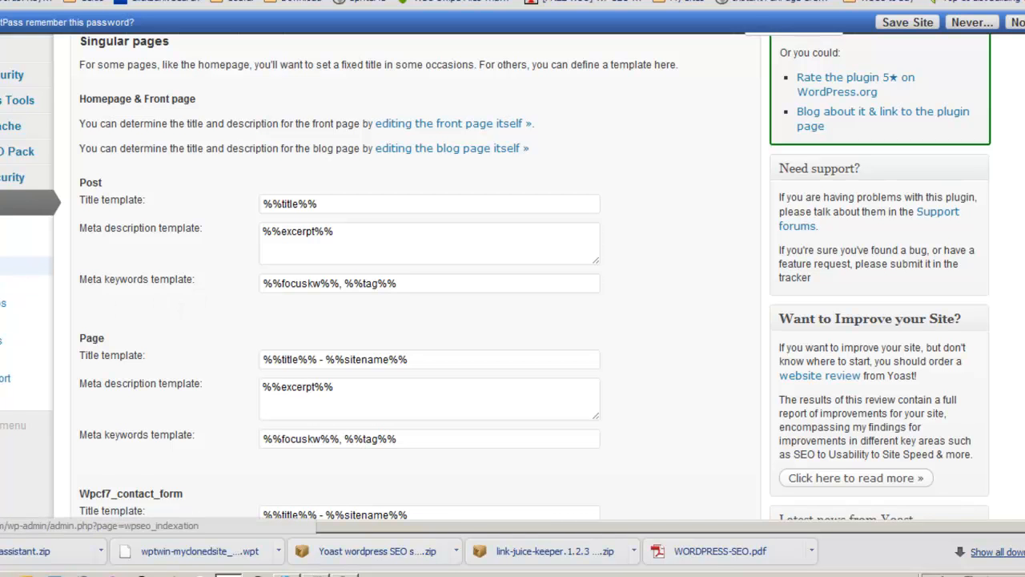
scroll(352, 321, "down", 5)
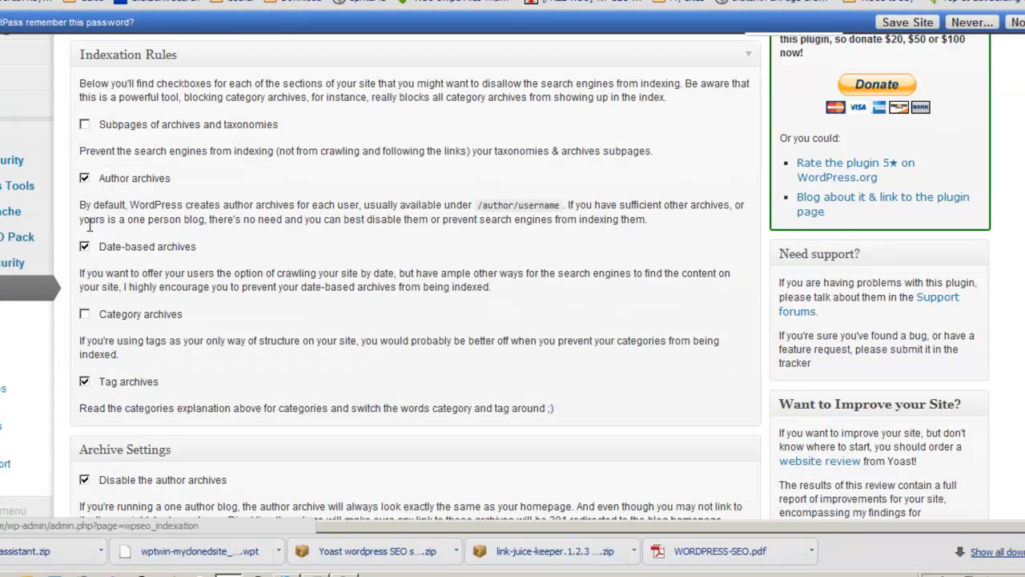
scroll(319, 293, "down", 8)
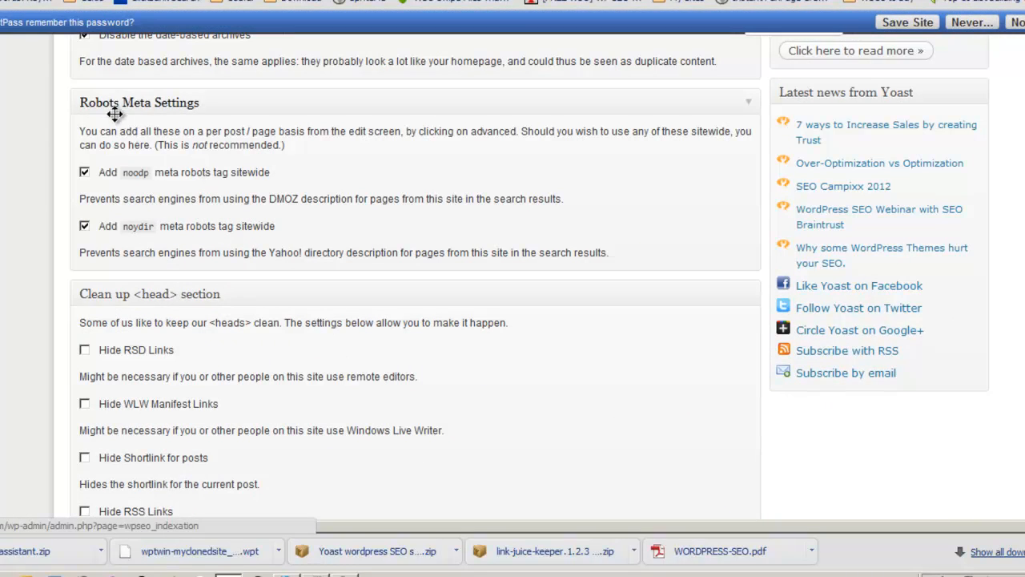
scroll(370, 196, "down", 3)
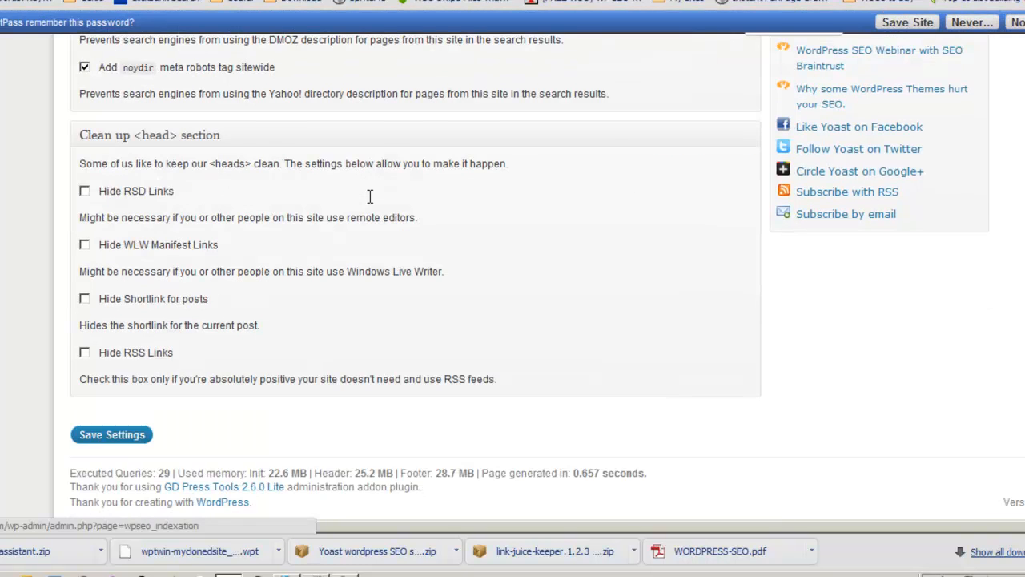
- Glance back over the archive settings and open the WordPress SEO Social settings page
scroll(370, 197, "up", 7)
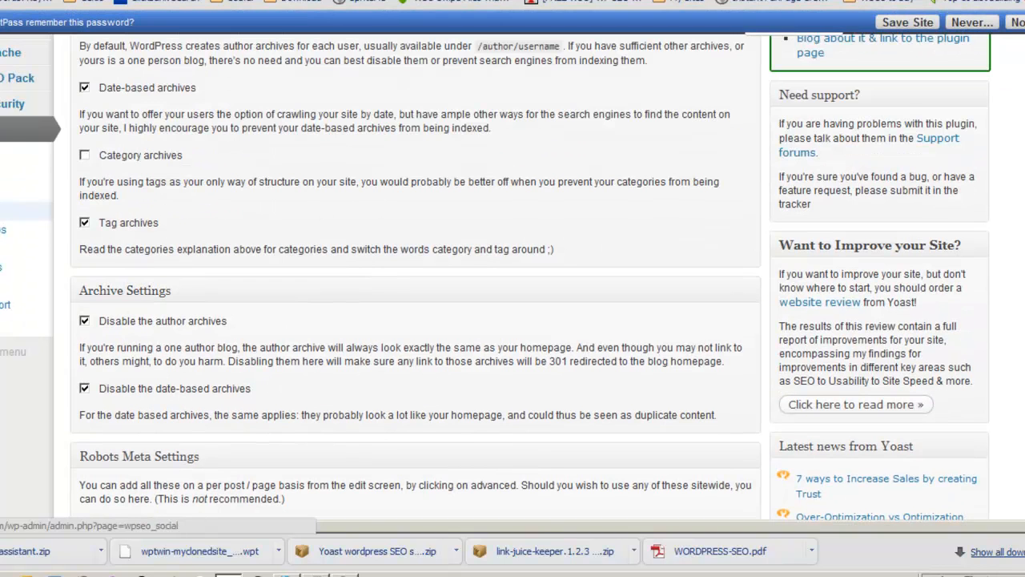
left_click(3, 211)
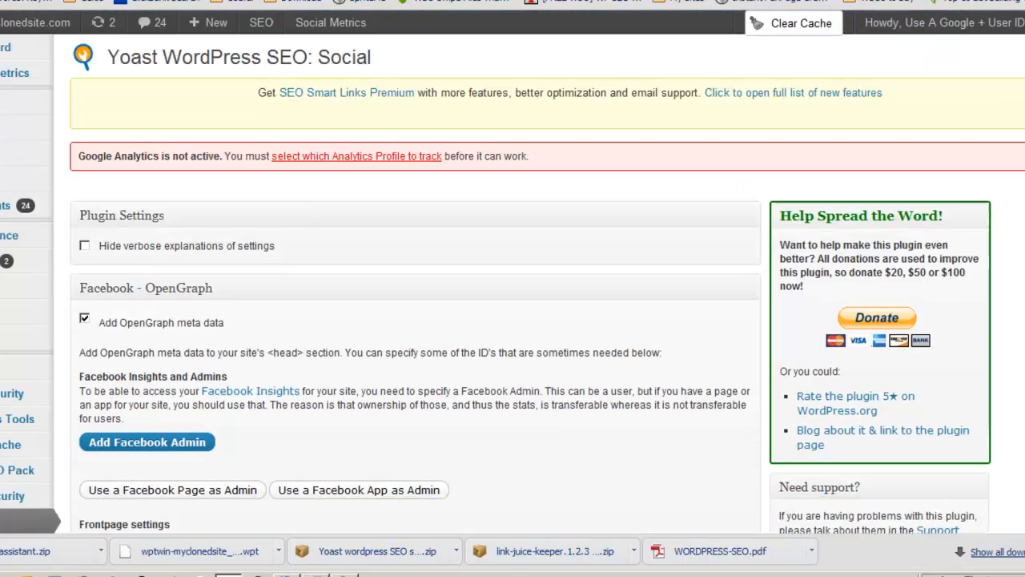
- Examine the Facebook OpenGraph options on the Social page, including the Facebook admin choices, frontpage settings and default image settings
scroll(421, 301, "down", 2)
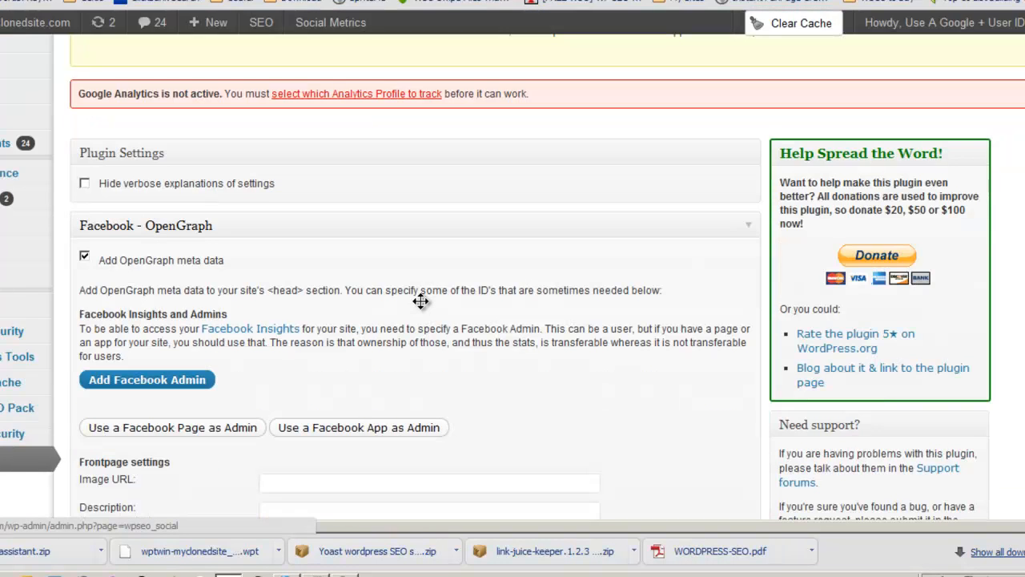
scroll(420, 301, "down", 4)
scroll(421, 301, "up", 2)
scroll(418, 300, "down", 2)
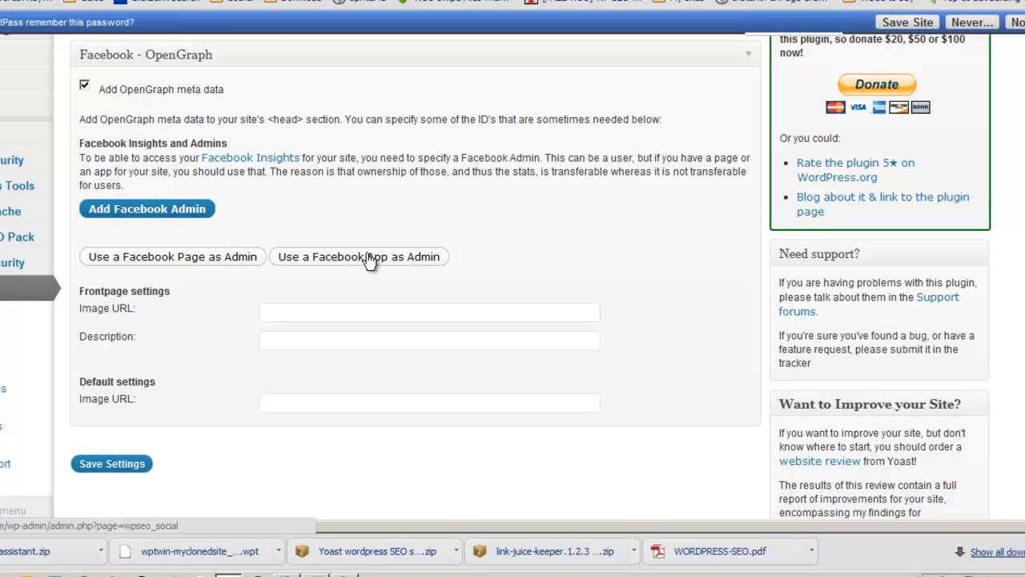
scroll(371, 257, "down", 2)
scroll(371, 258, "up", 1)
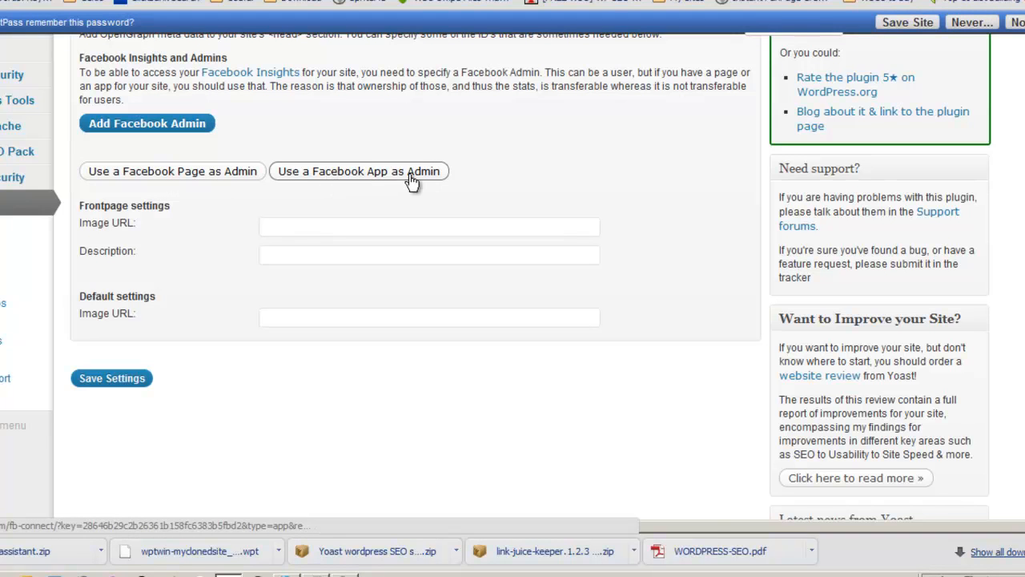
left_click(362, 172)
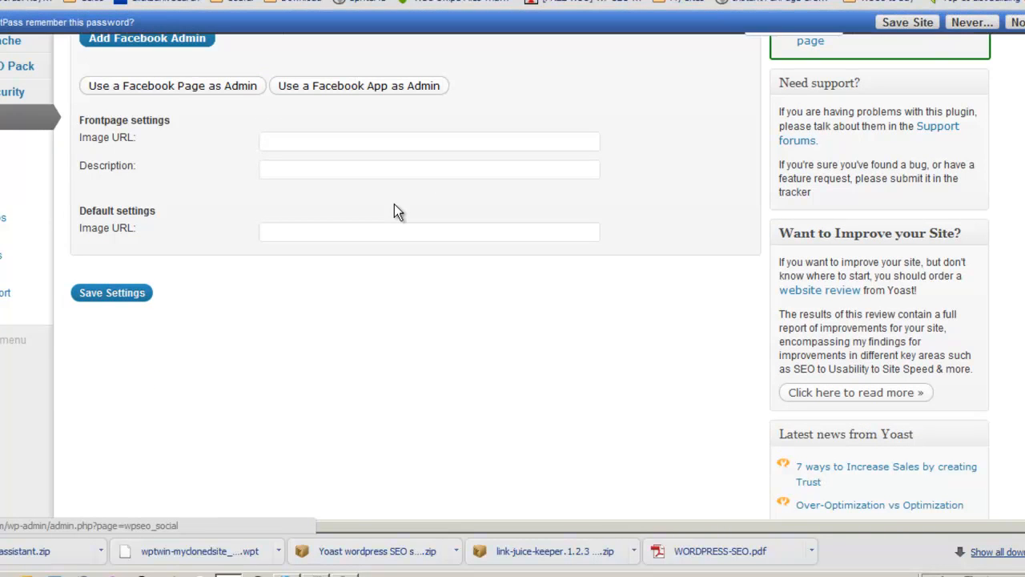
scroll(394, 210, "up", 4)
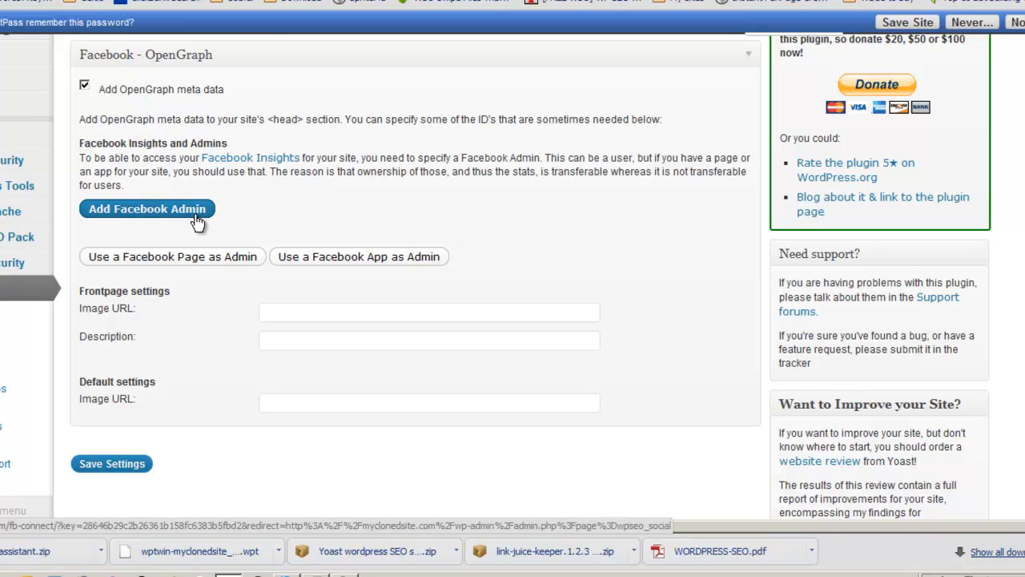
scroll(405, 243, "down", 2)
left_click(416, 227)
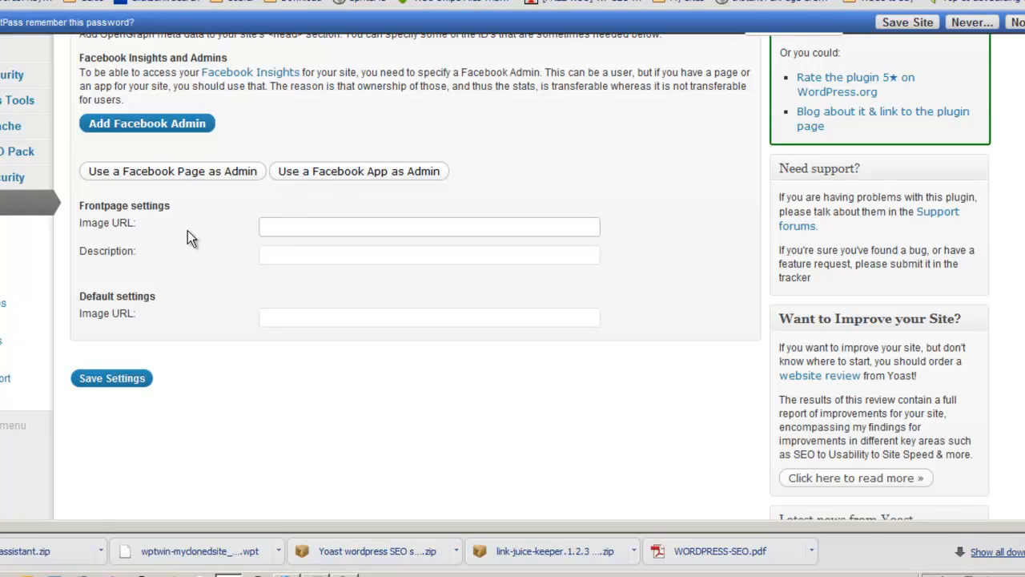
left_click(280, 229)
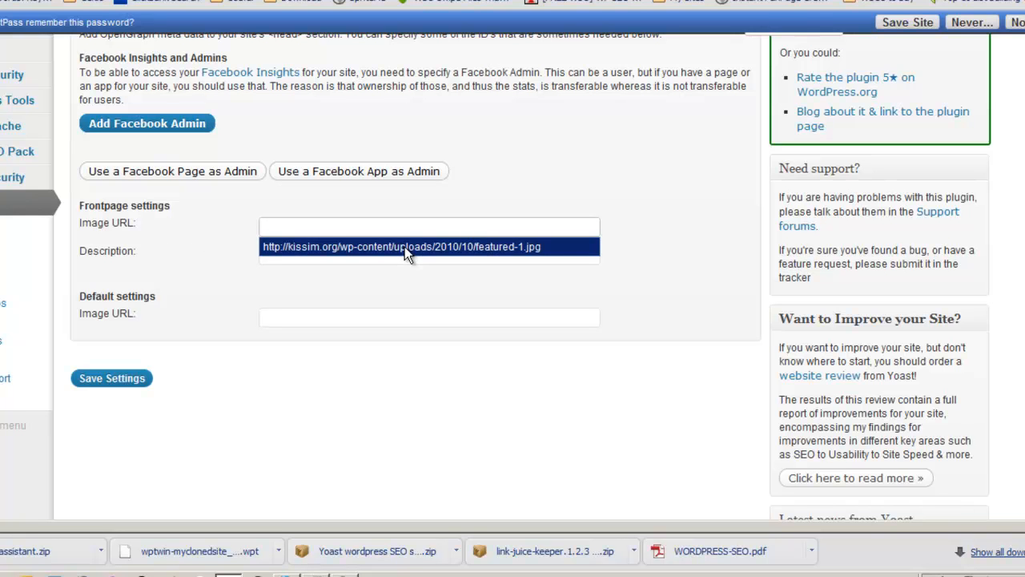
left_click(405, 246)
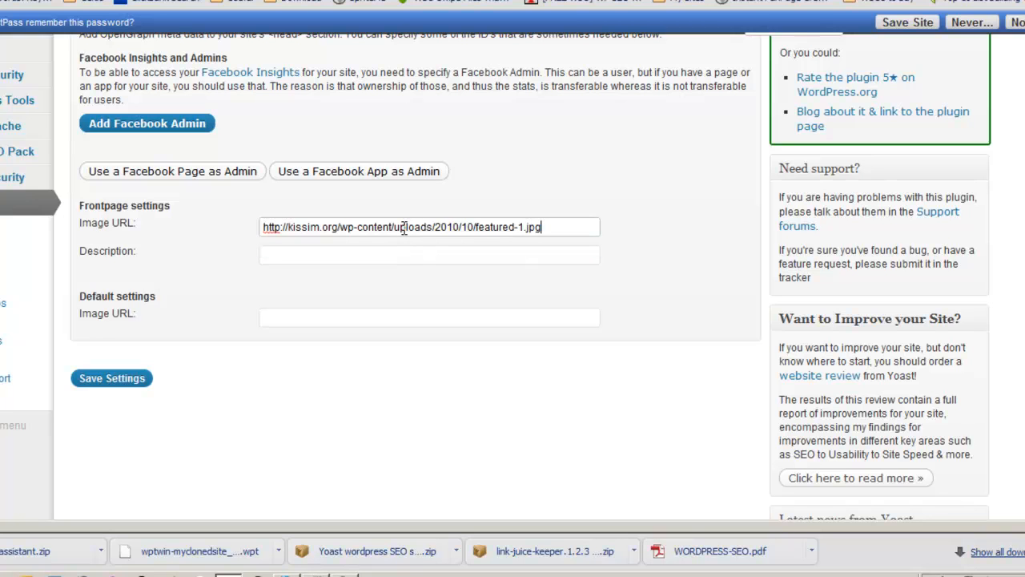
left_click(565, 229)
left_click_drag(565, 229, 260, 227)
left_click(565, 225)
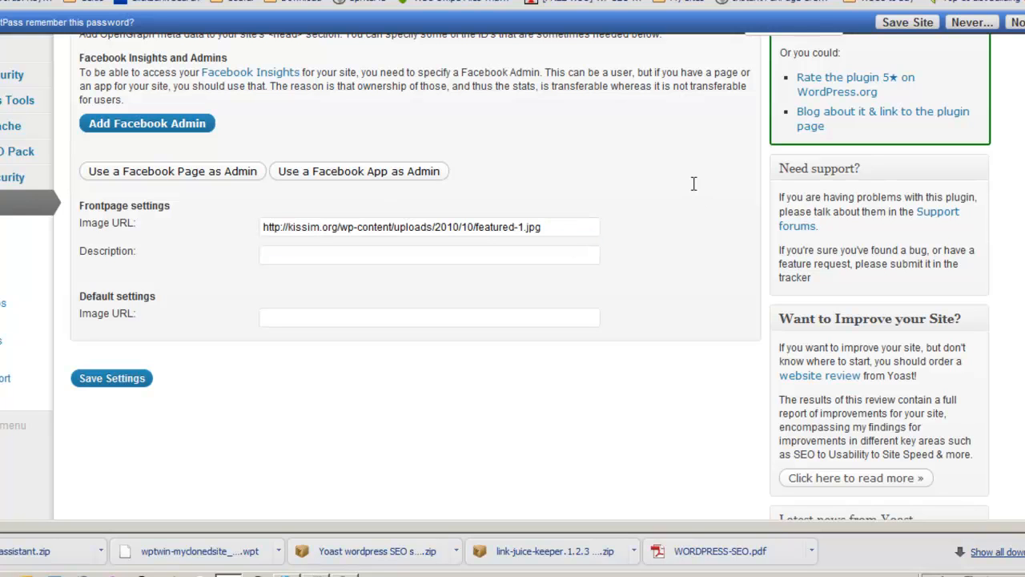
left_click_drag(563, 227, 234, 215)
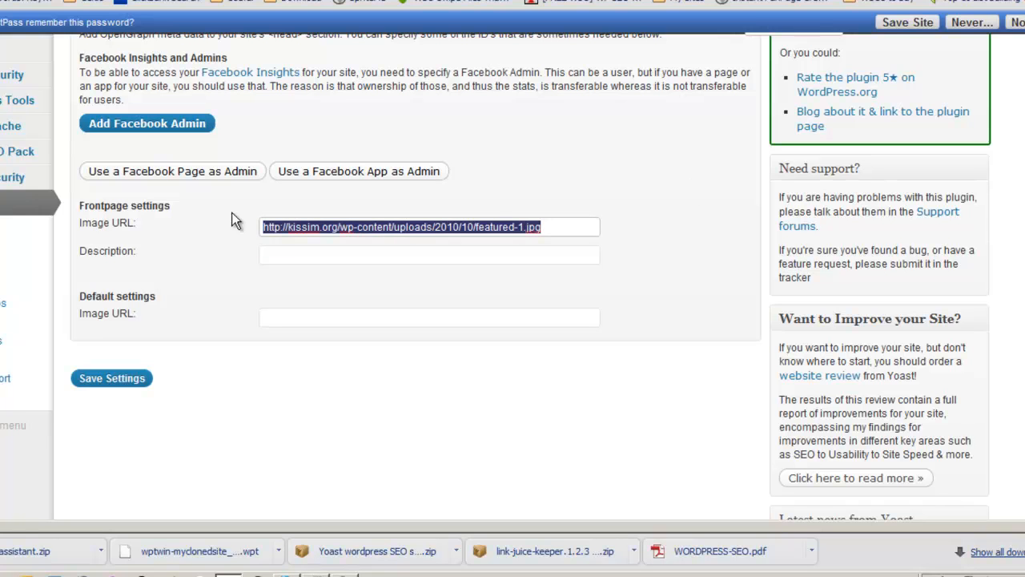
left_click(603, 189)
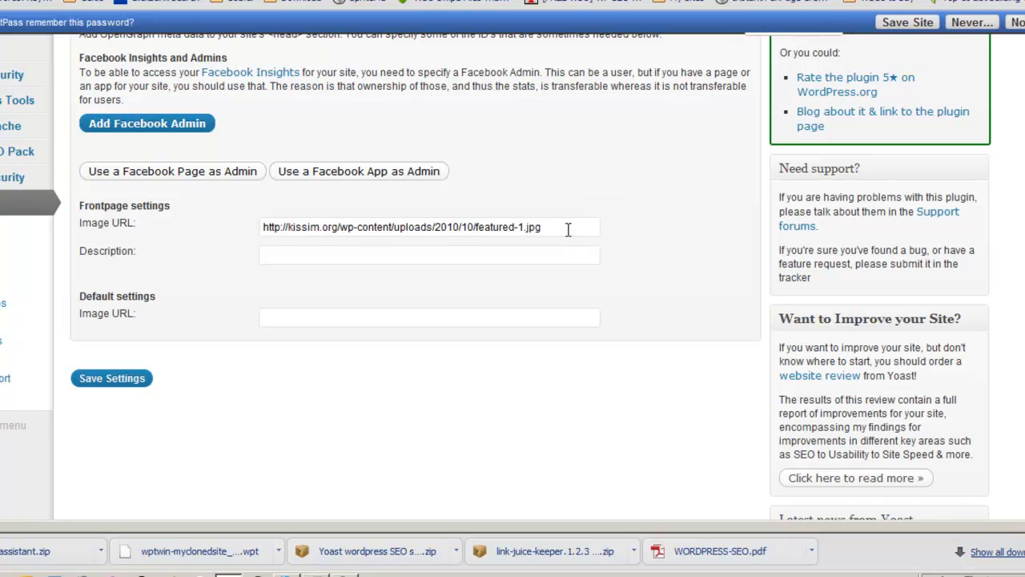
left_click(329, 255)
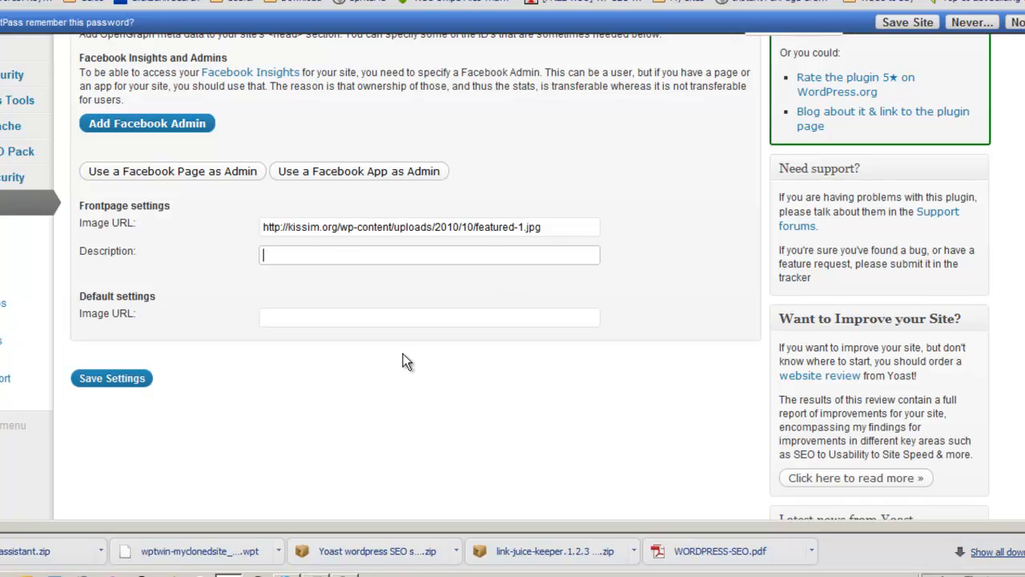
- Glance back over the Facebook OpenGraph settings and open the WordPress SEO XML Sitemaps settings
scroll(340, 384, "down", 2)
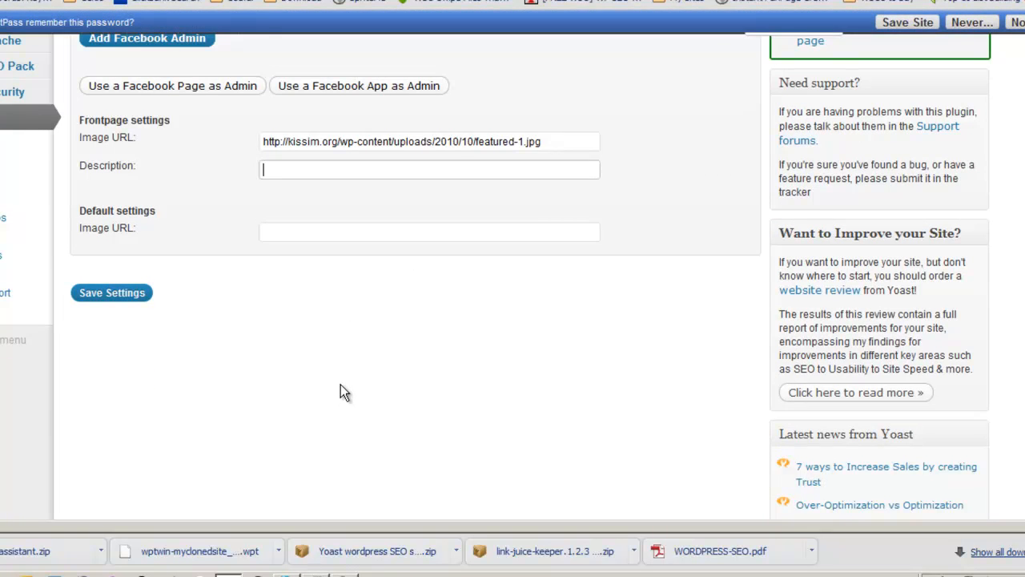
scroll(340, 391, "up", 6)
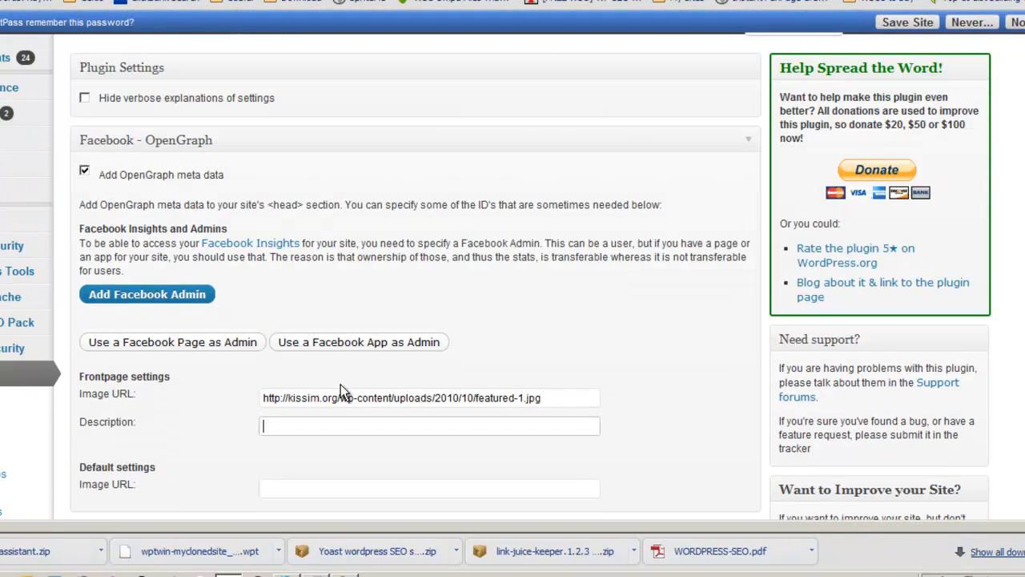
scroll(340, 391, "down", 4)
left_click(3, 304)
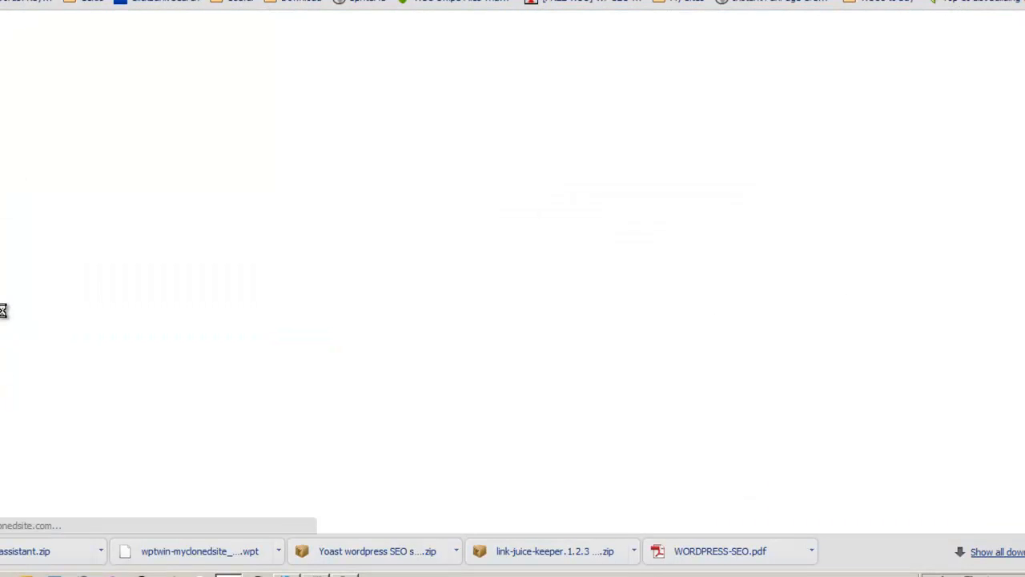
scroll(562, 390, "down", 1)
scroll(562, 390, "down", 1)
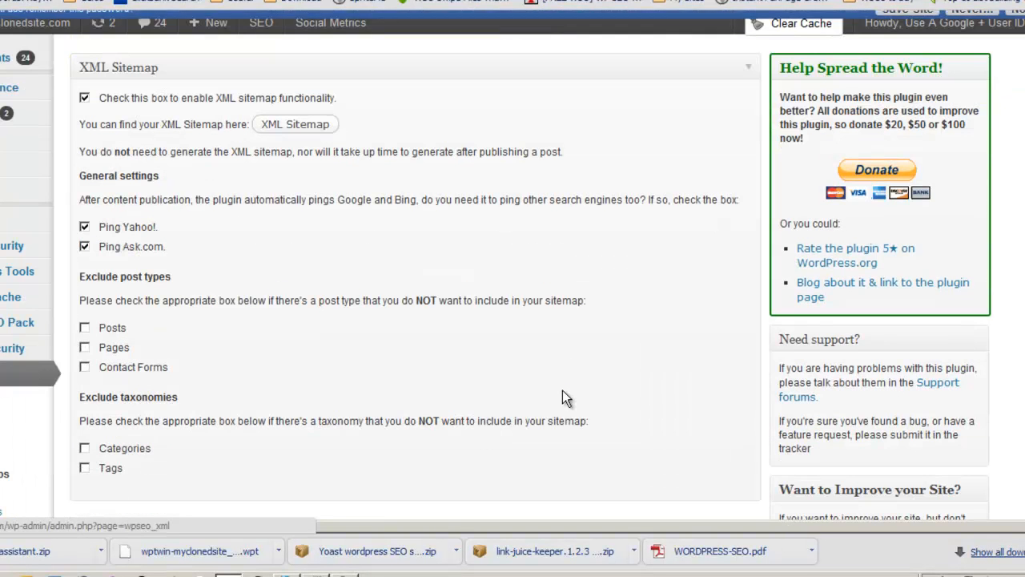
- Toggle the XML sitemap functionality off and back on, and review the ping, post type exclusion and taxonomy exclusion options
left_click(85, 98)
left_click(85, 97)
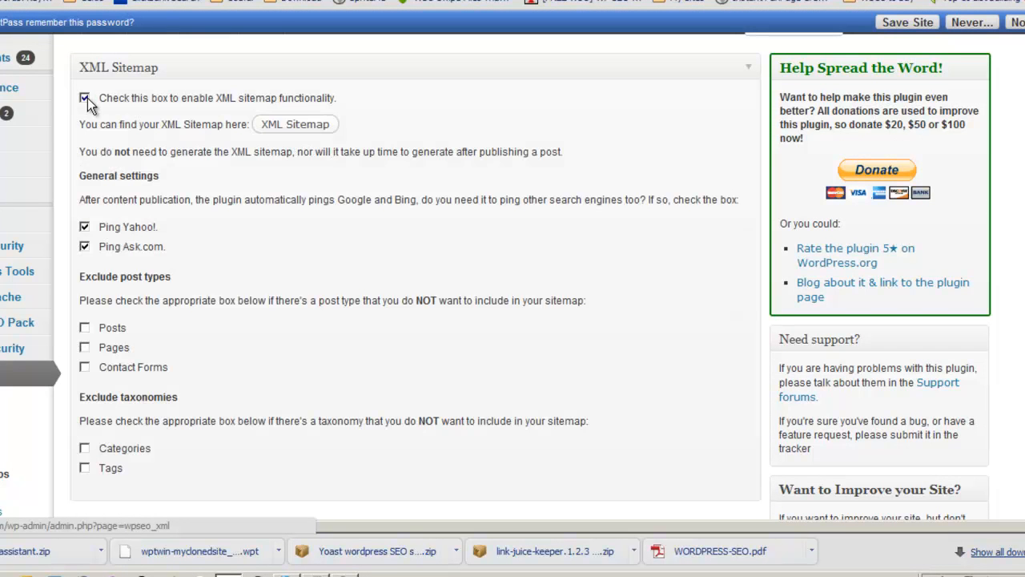
scroll(239, 271, "down", 1)
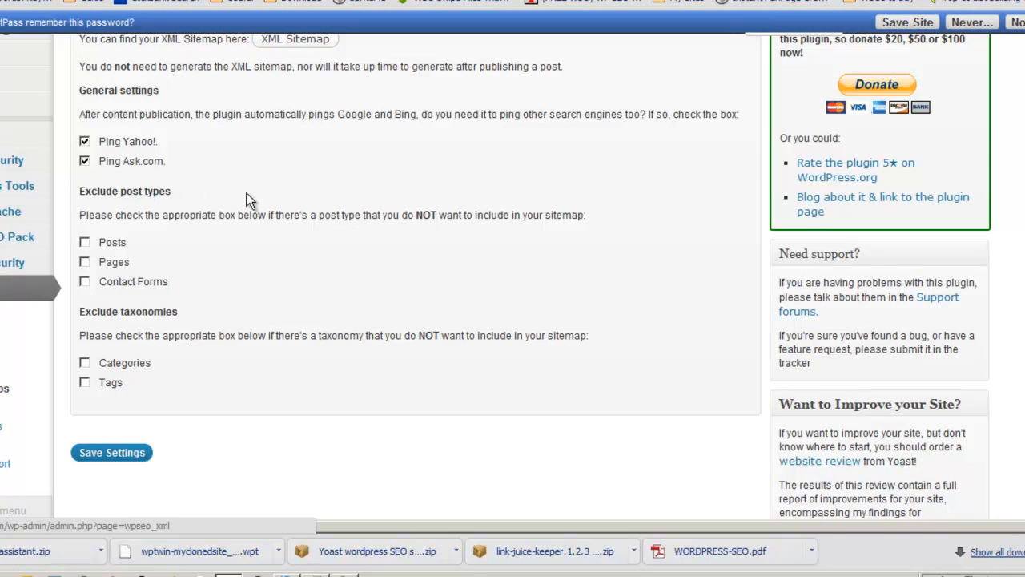
scroll(245, 196, "up", 2)
mouse_move(16, 249)
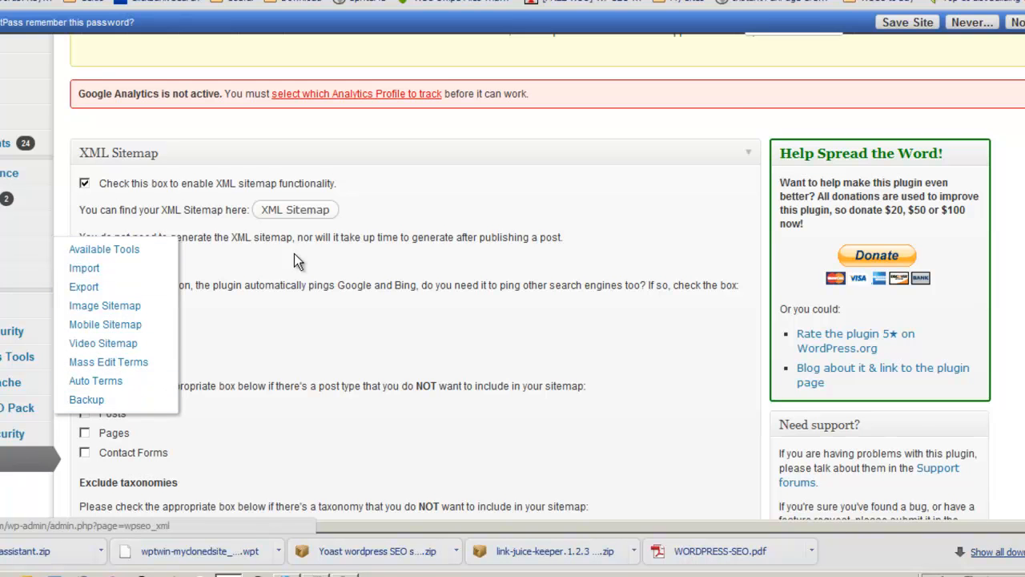
scroll(300, 305, "down", 1)
scroll(299, 304, "down", 2)
scroll(300, 304, "up", 2)
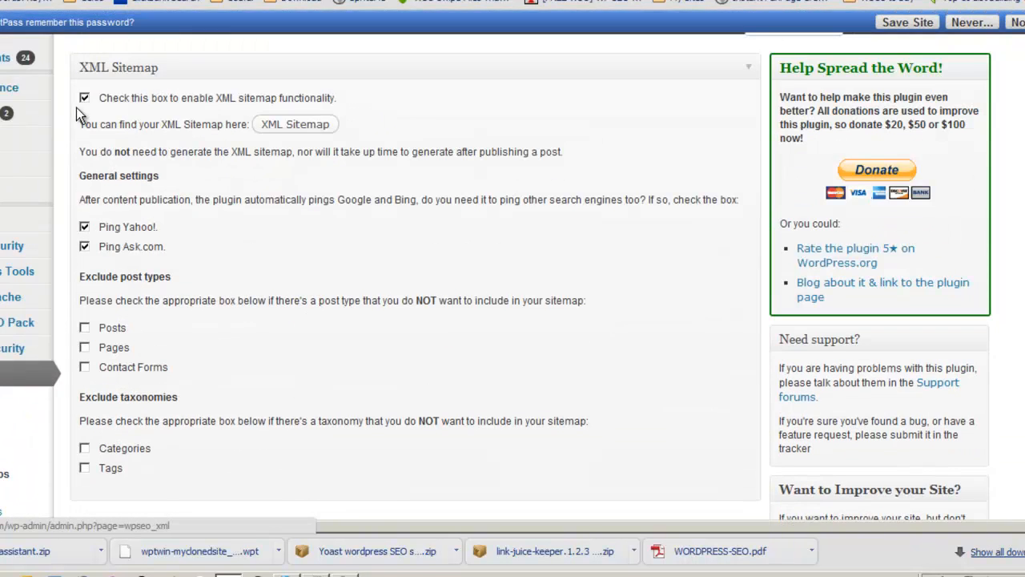
scroll(302, 261, "down", 1)
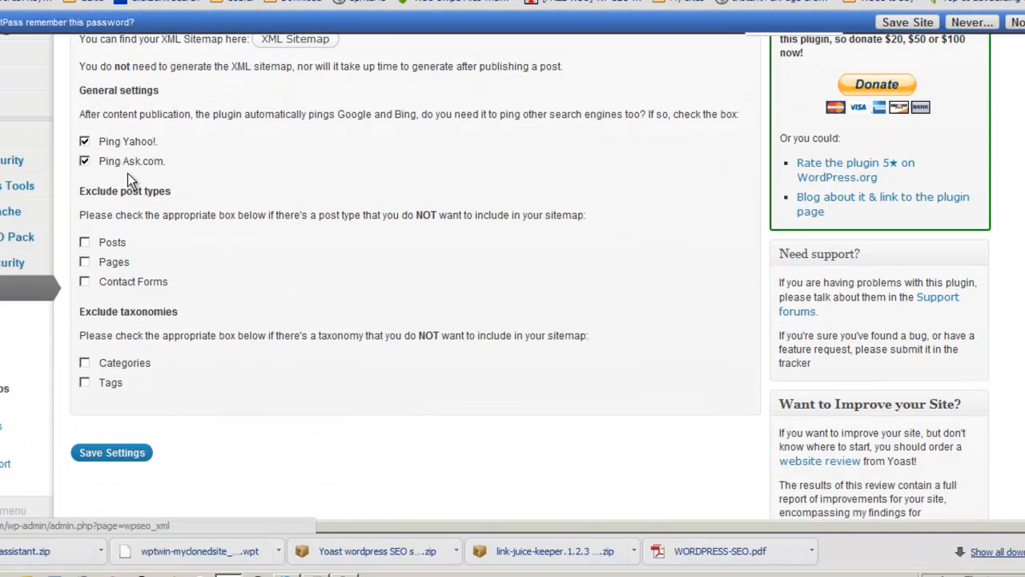
scroll(195, 286, "down", 1)
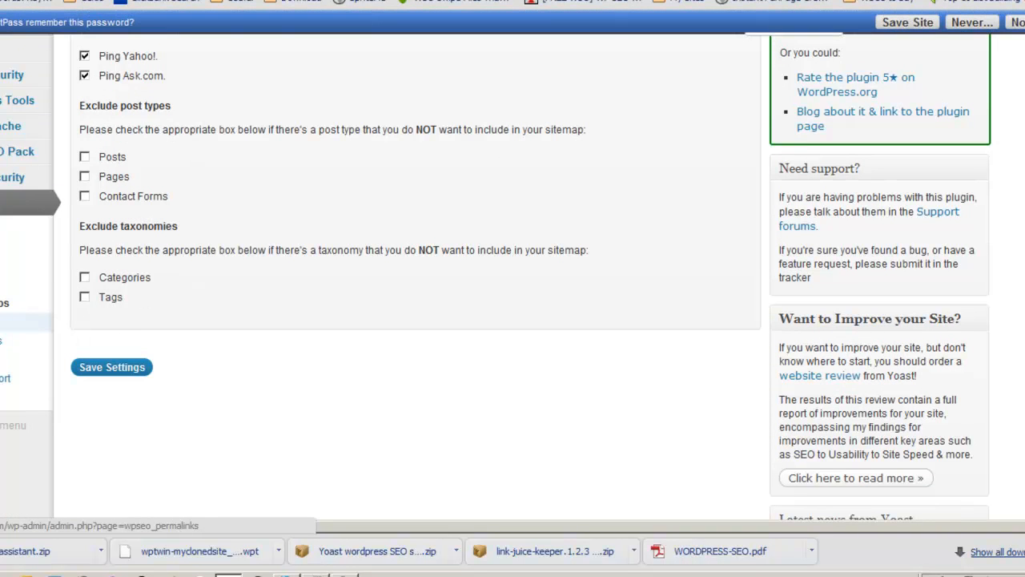
- Open the WordPress SEO Permalinks settings and review the permalink, canonical and clean permalink options
left_click(9, 322)
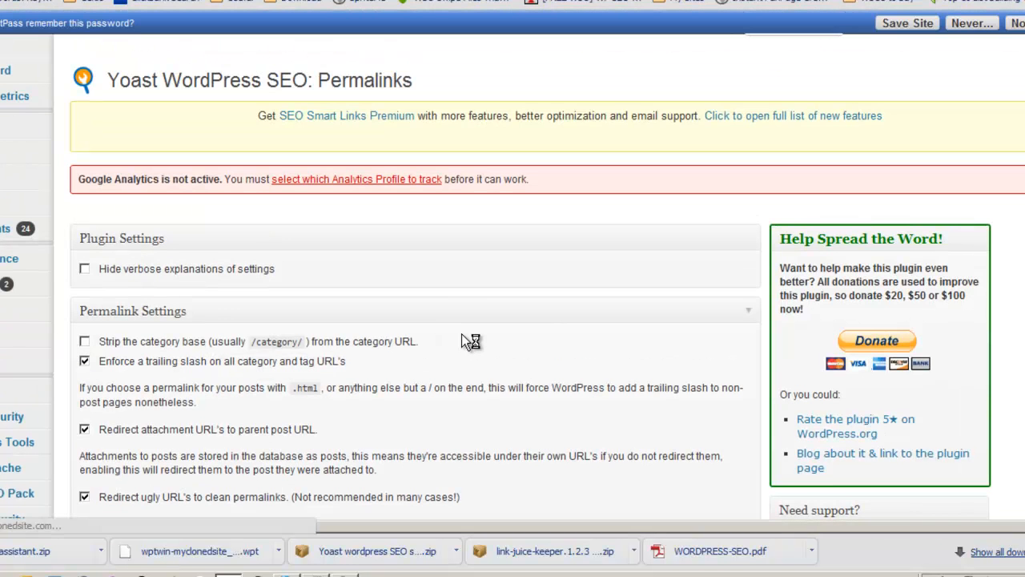
scroll(462, 335, "down", 3)
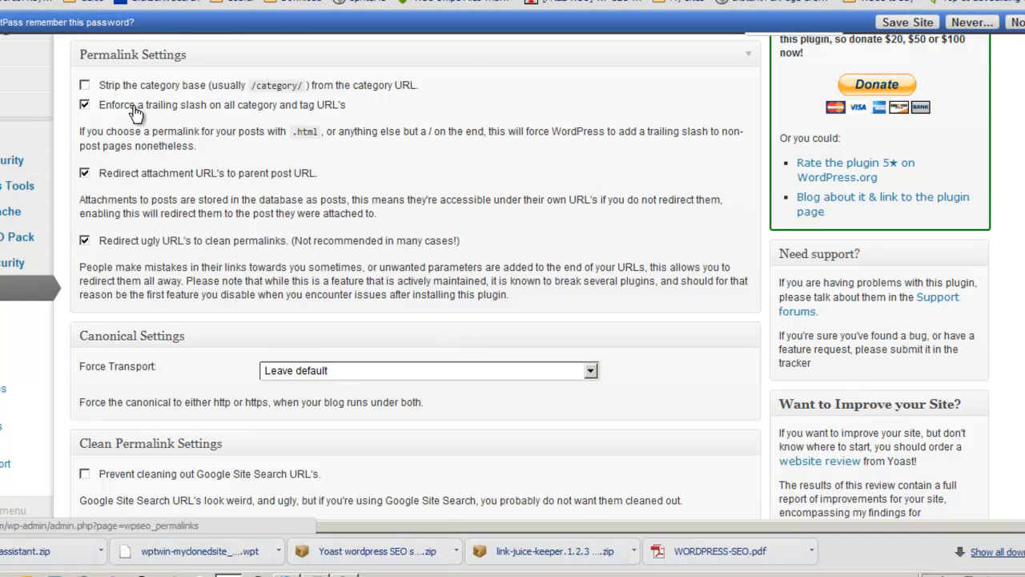
scroll(144, 289, "down", 2)
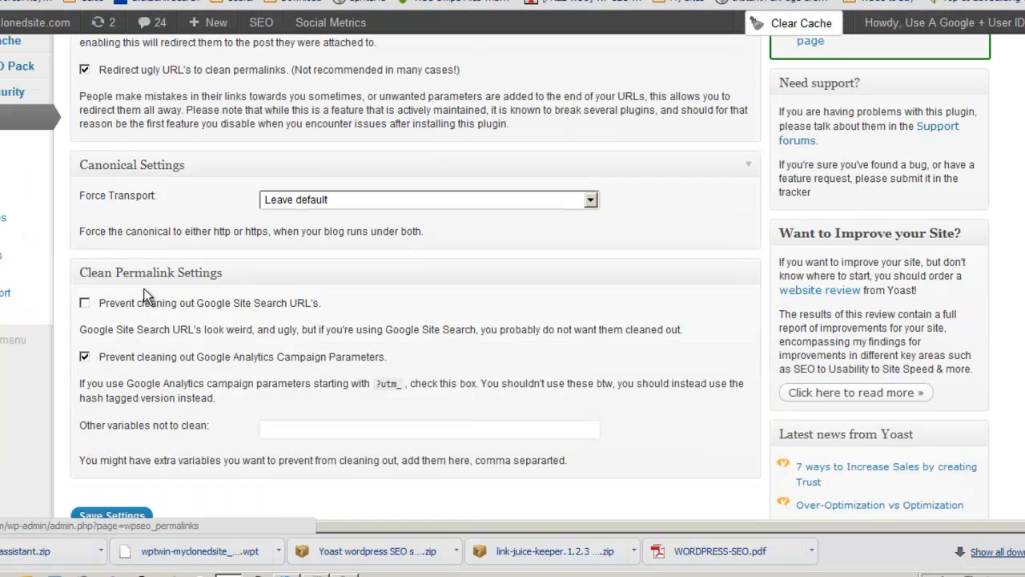
scroll(469, 297, "down", 1)
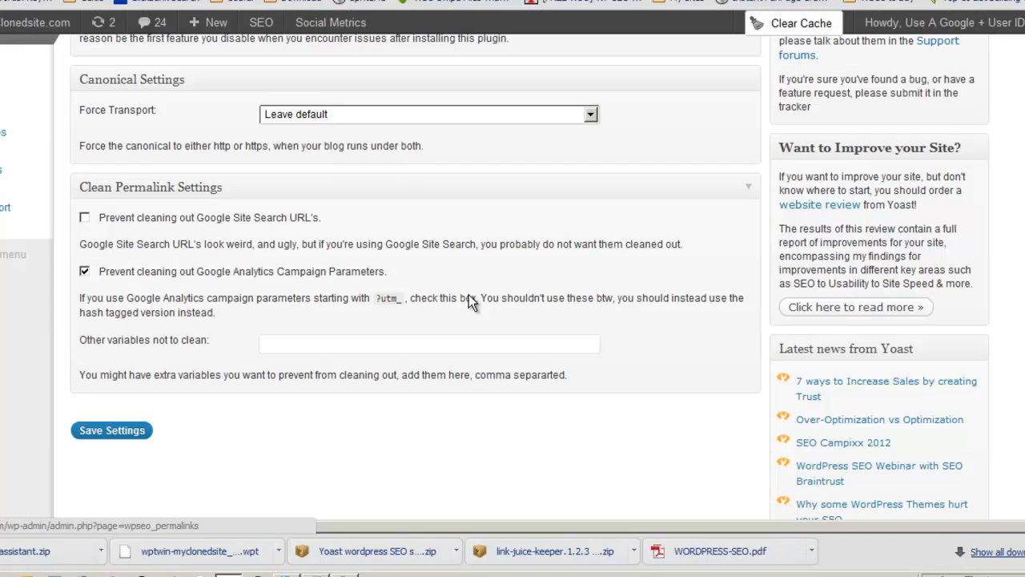
scroll(469, 295, "down", 1)
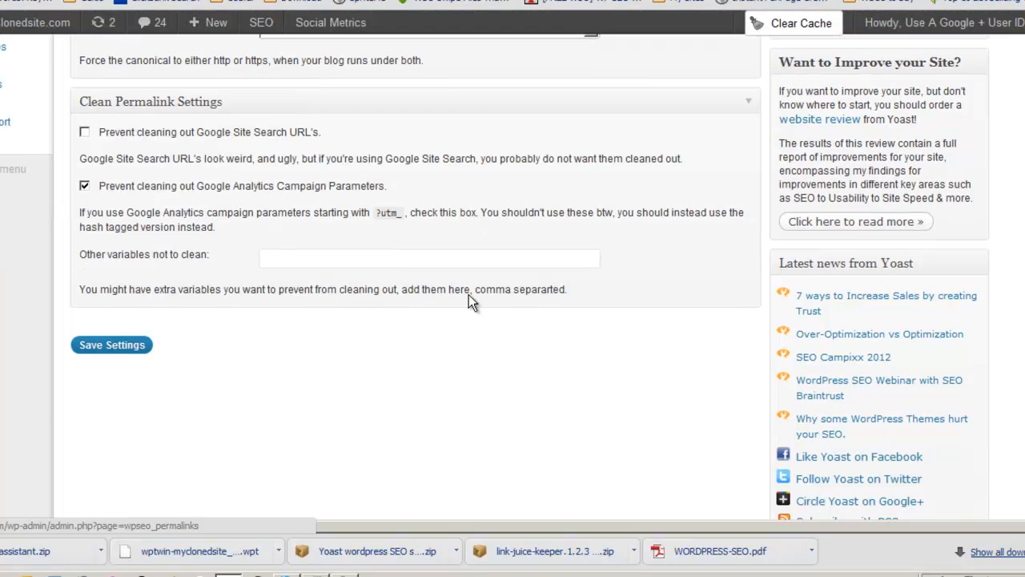
- Open the WordPress SEO Internal Links settings and inspect the separator used between breadcrumbs
scroll(469, 295, "up", 2)
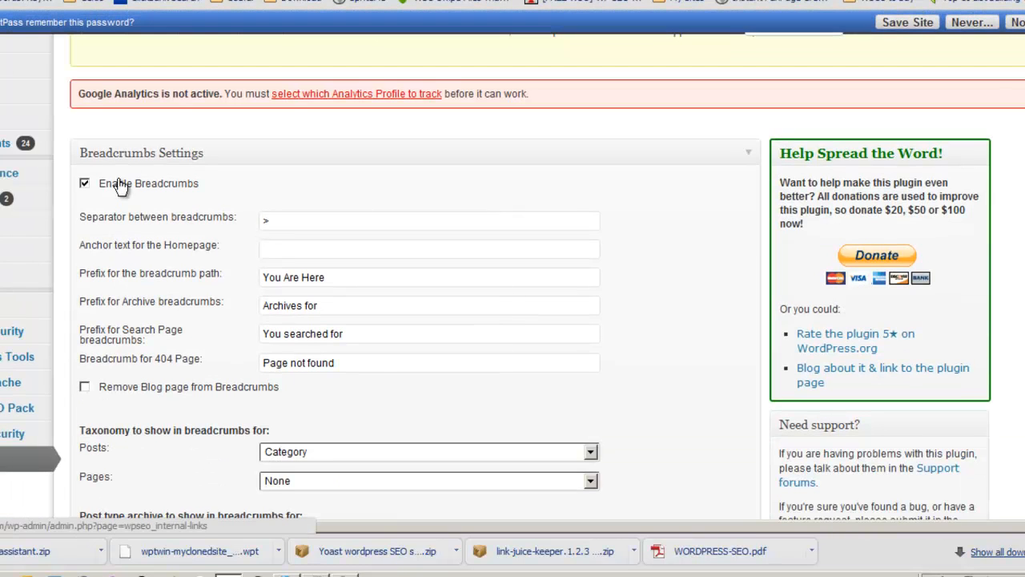
left_click(270, 221)
double_click(270, 221)
left_click(296, 224)
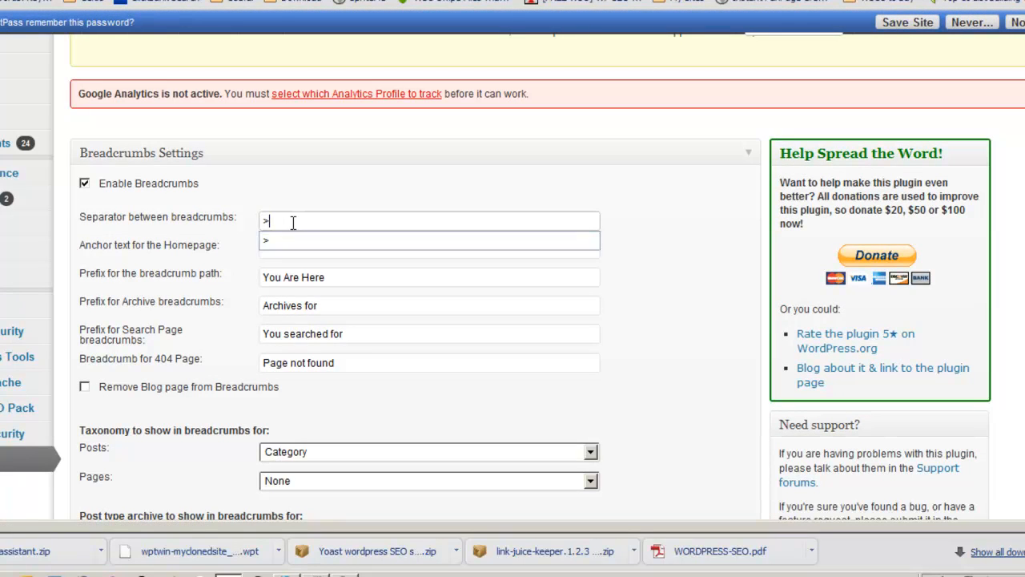
left_click(368, 181)
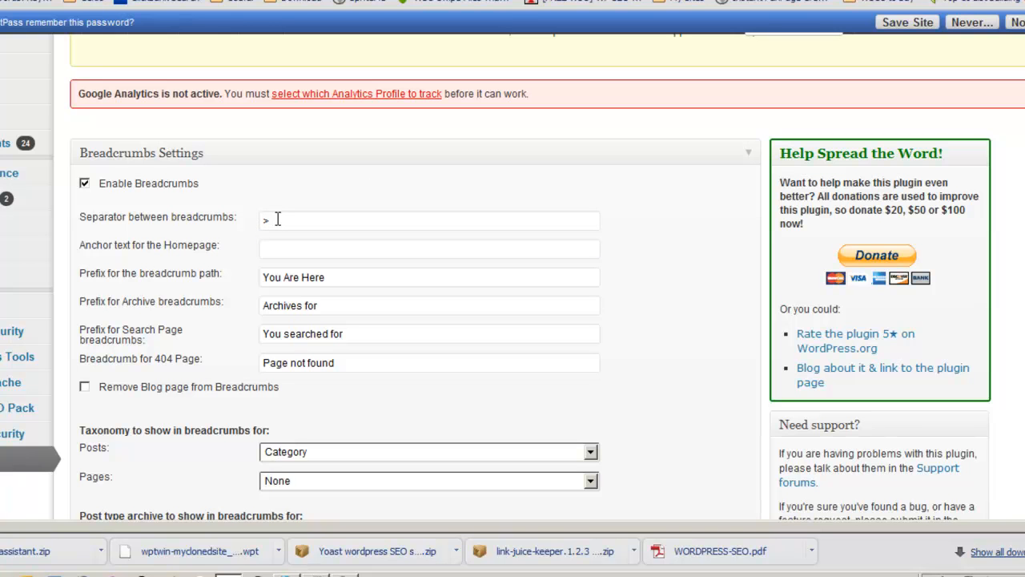
- Set the breadcrumb anchor text for the homepage to "Home"
scroll(518, 251, "down", 1)
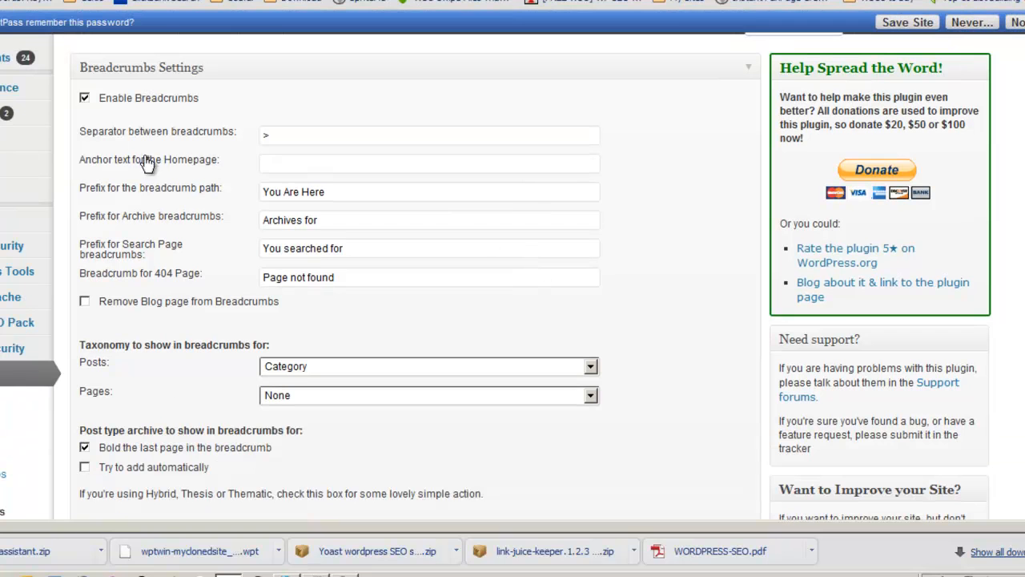
left_click(298, 164)
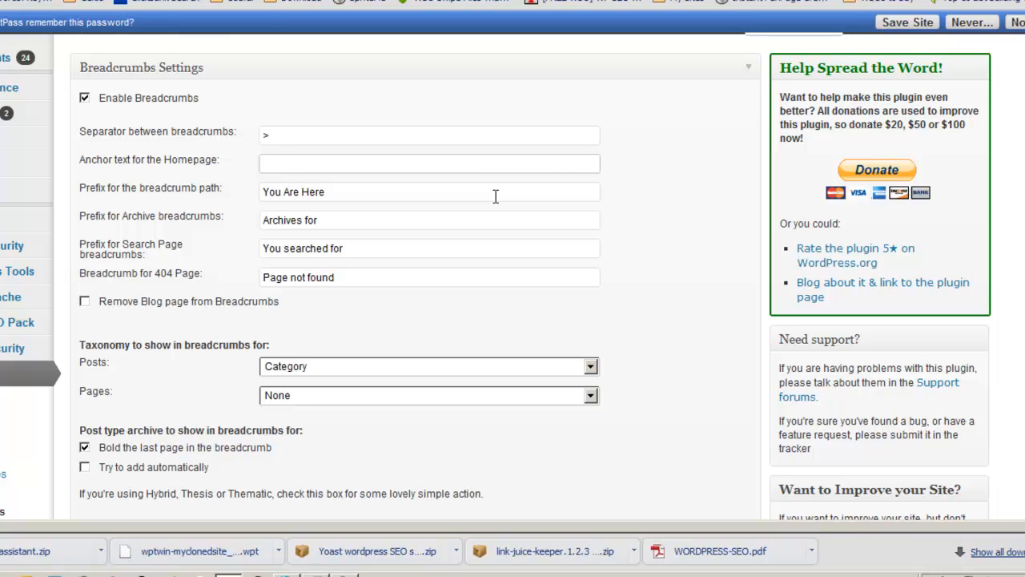
type("Home")
- Review the remaining breadcrumb settings and check the taxonomy choices offered for Pages
scroll(338, 314, "down", 1)
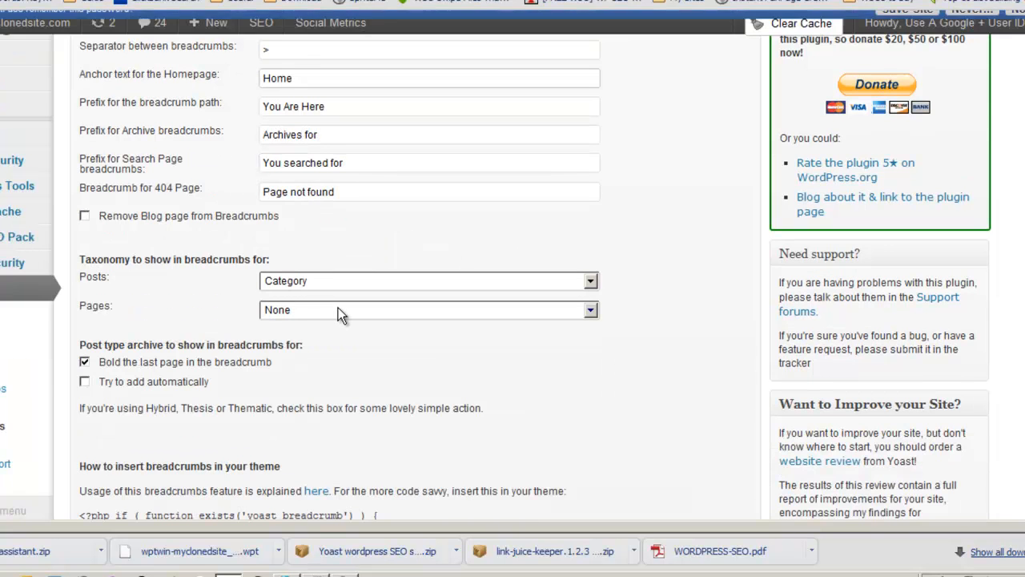
scroll(338, 307, "down", 1)
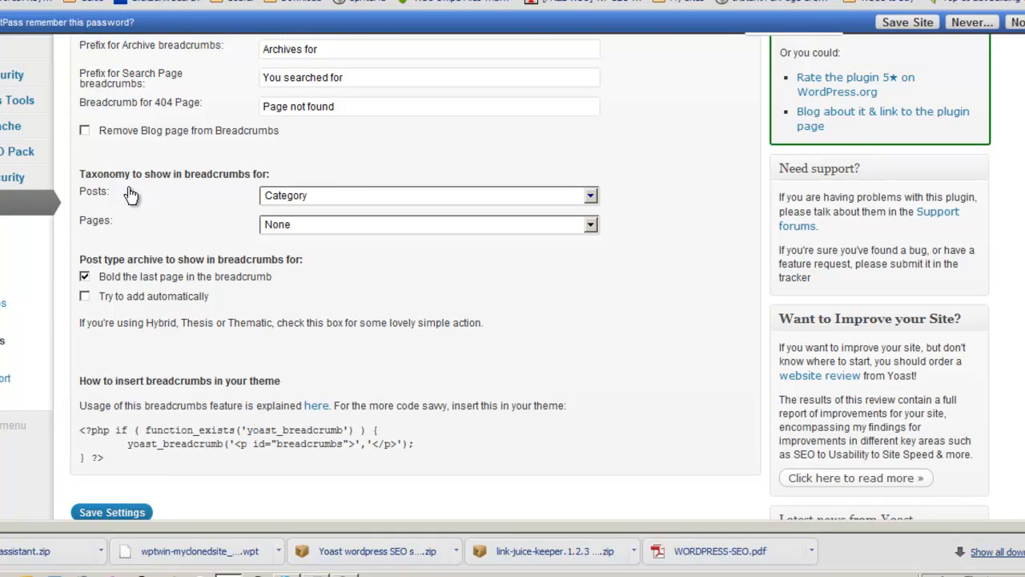
left_click(583, 228)
left_click(581, 232)
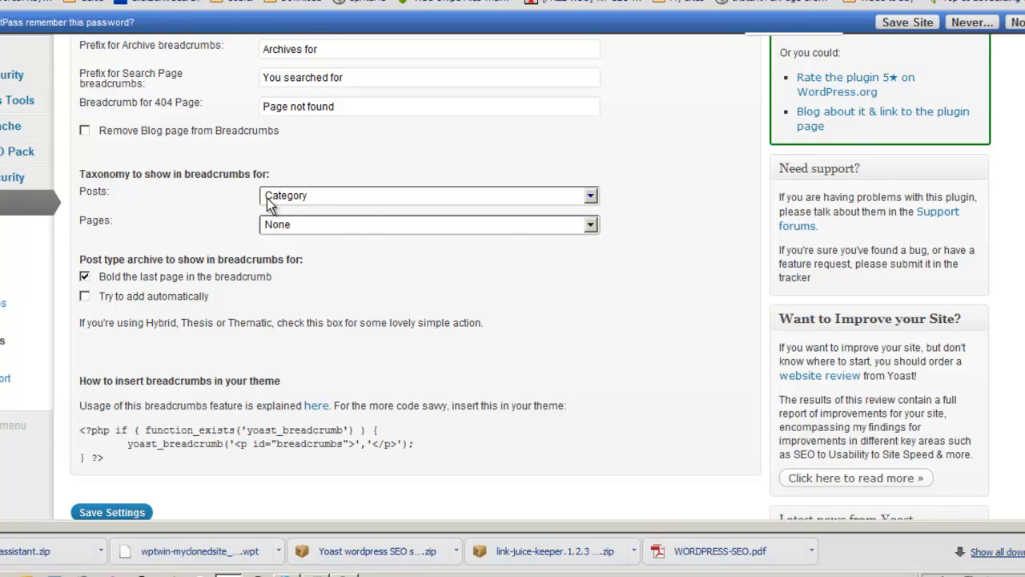
- Check the taxonomy choices offered for Posts and go back over the breadcrumb anchor and prefix settings
scroll(337, 282, "down", 1)
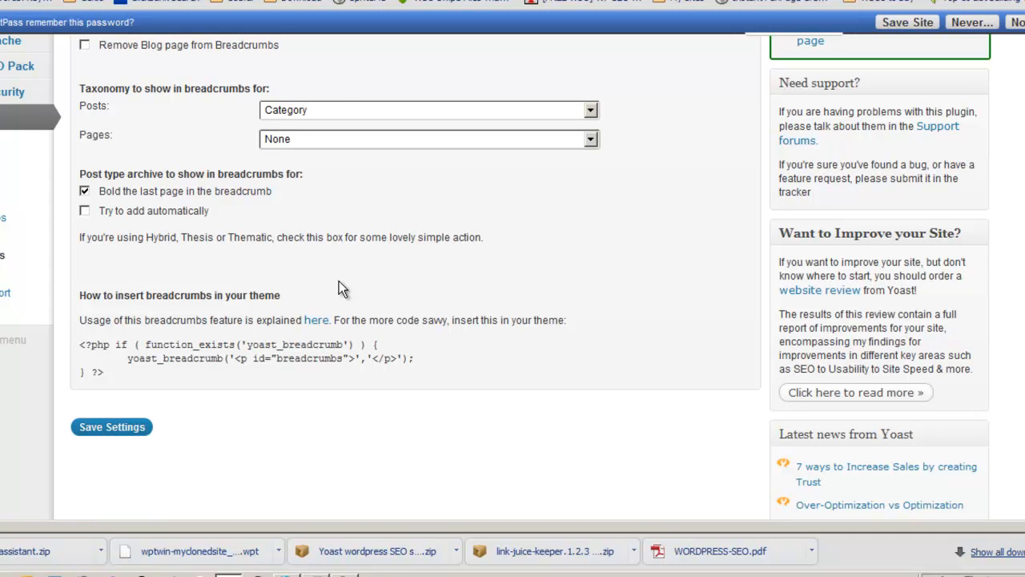
left_click(593, 110)
left_click(594, 108)
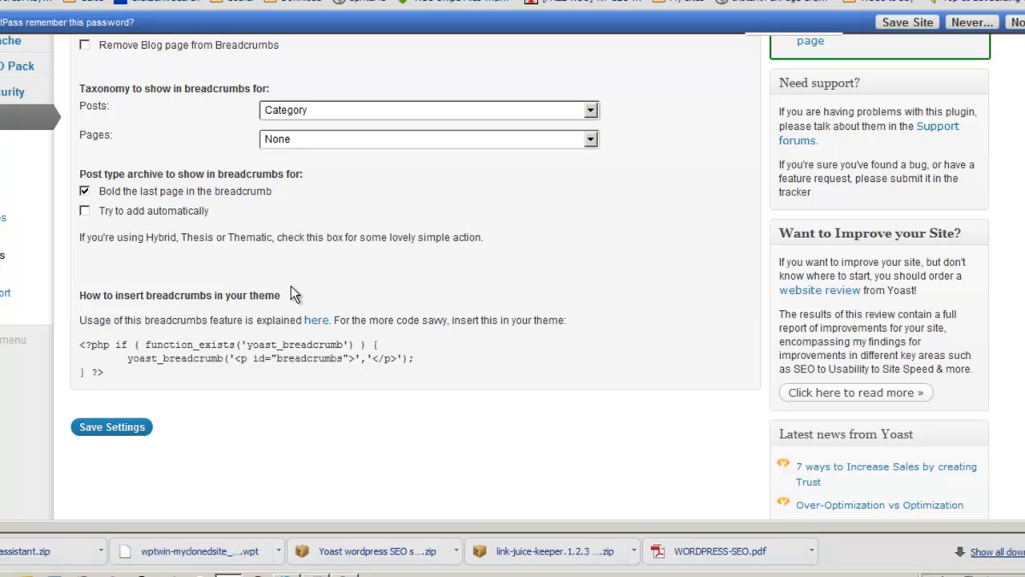
scroll(291, 289, "up", 4)
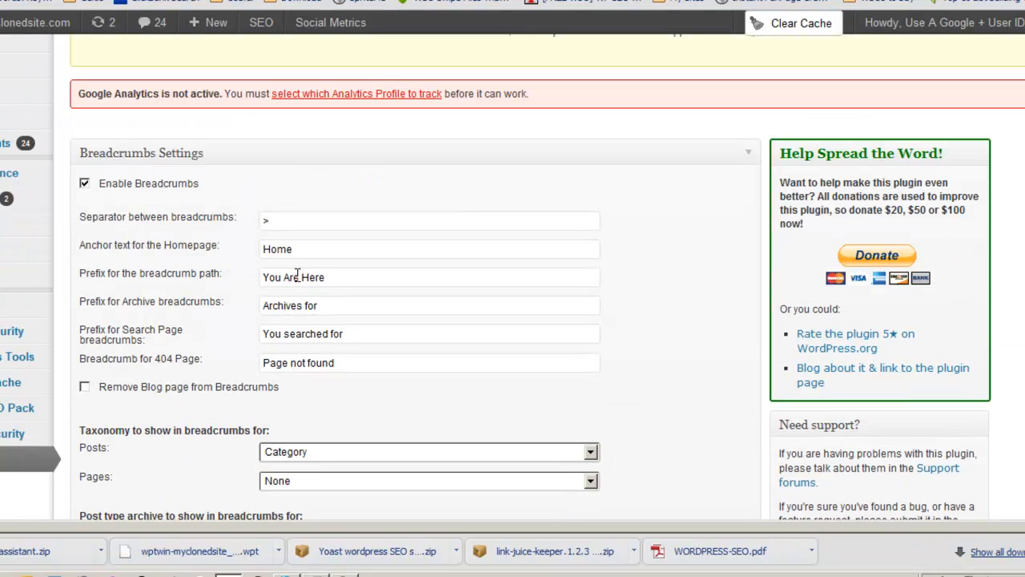
scroll(296, 274, "down", 4)
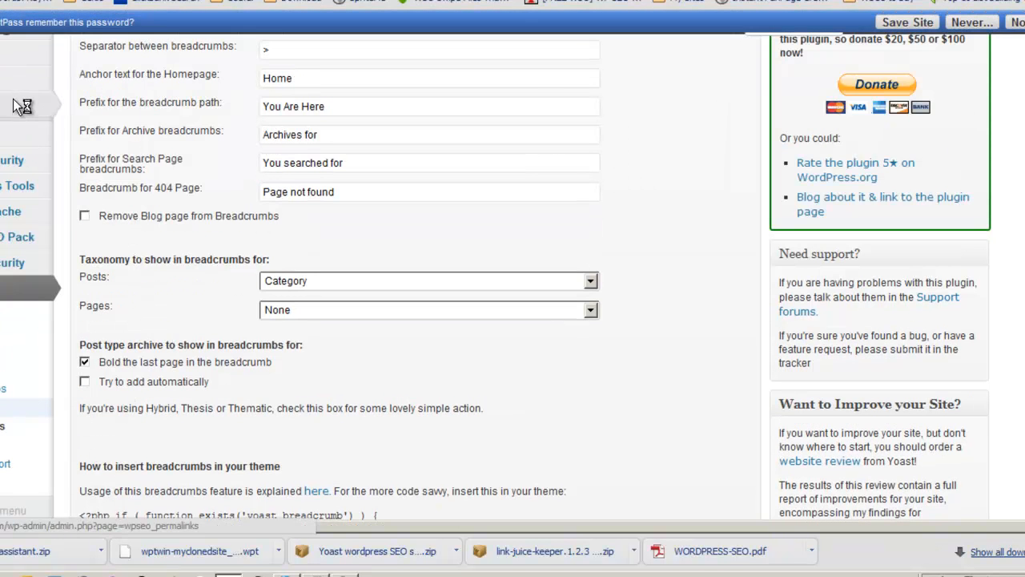
- Return to the WordPress SEO Permalinks settings and go over the trailing slash, redirect, canonical and clean permalink options again
scroll(445, 389, "down", 3)
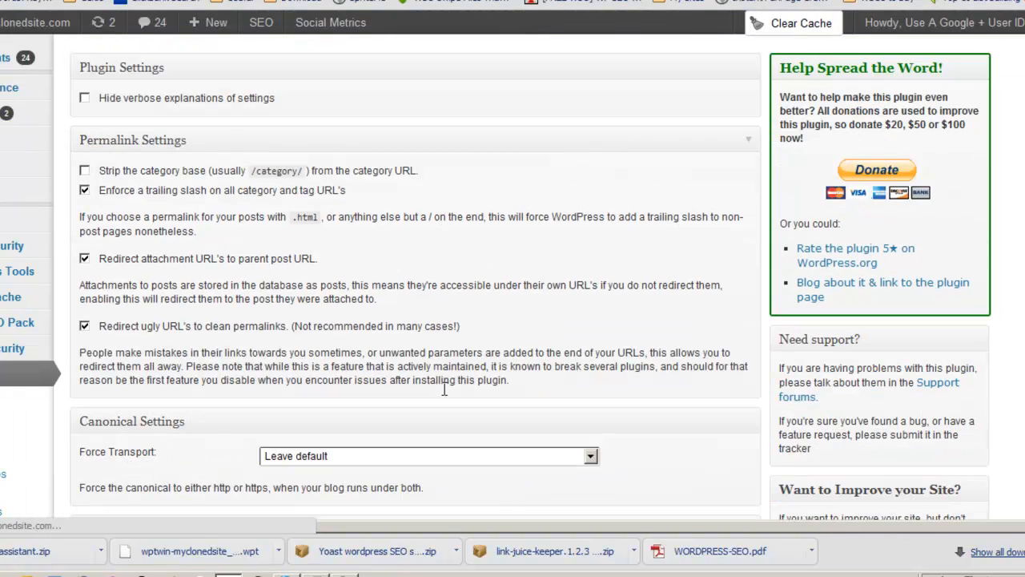
scroll(444, 389, "down", 10)
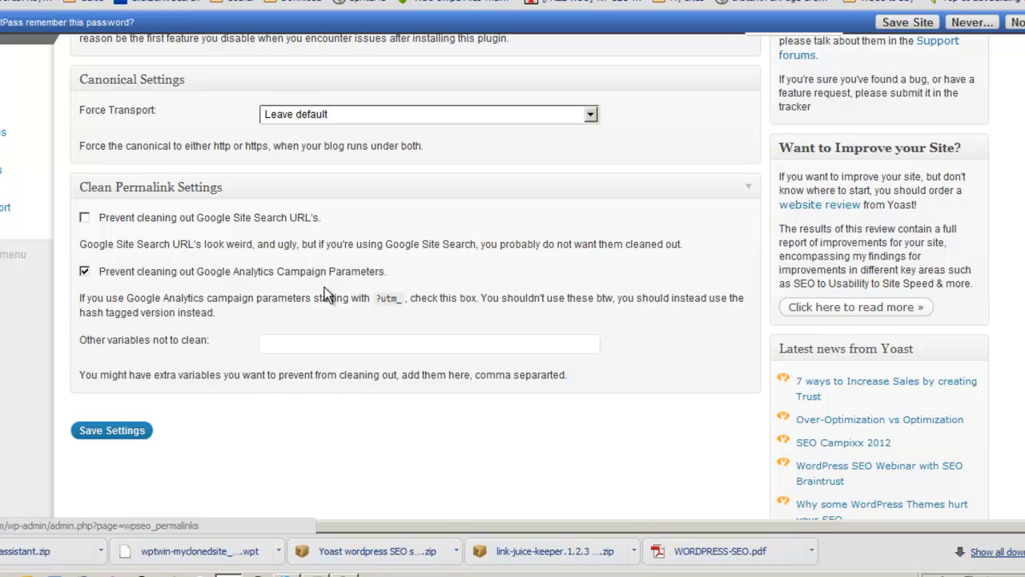
scroll(324, 287, "up", 10)
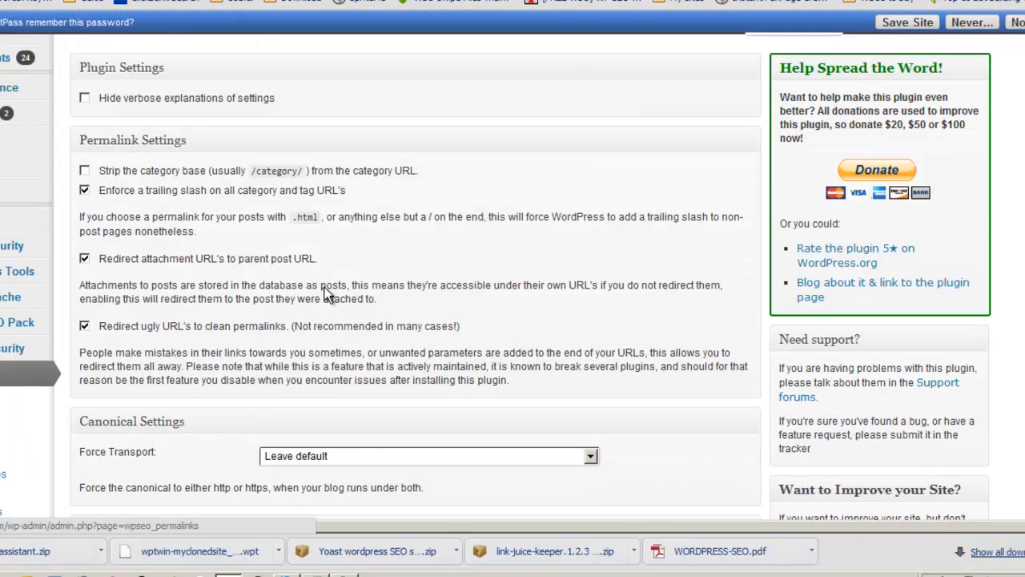
scroll(325, 287, "down", 10)
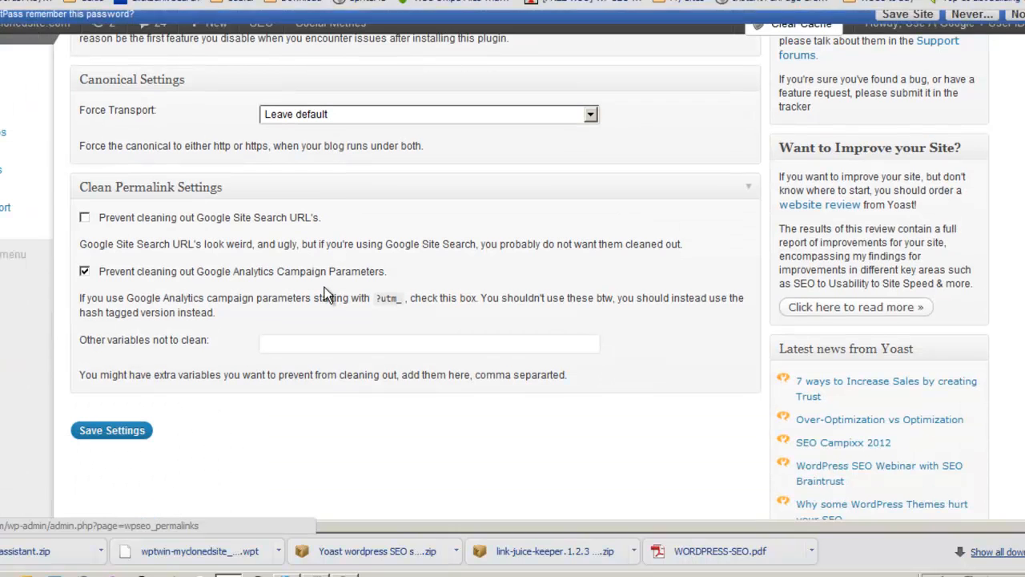
scroll(284, 240, "up", 10)
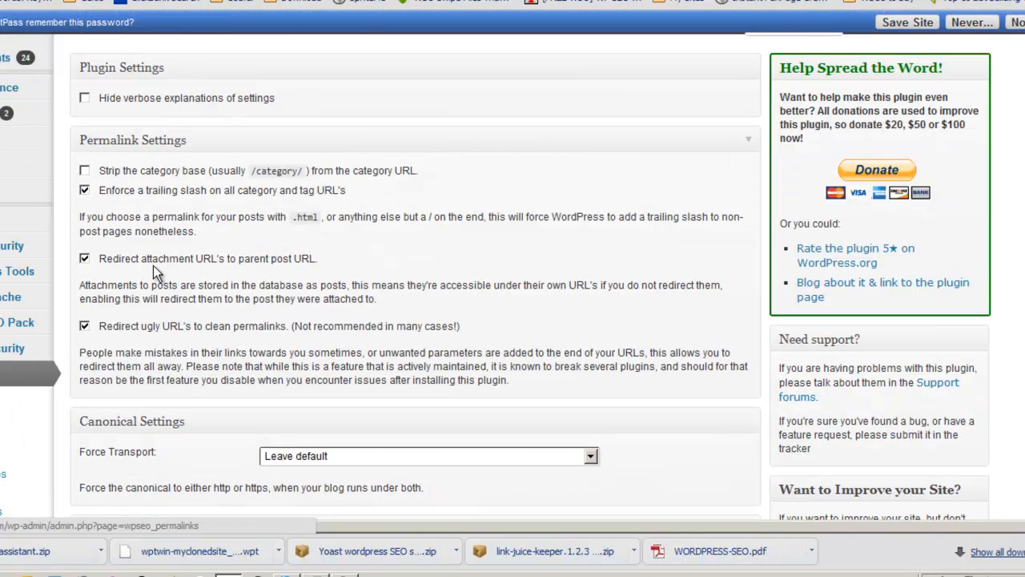
mouse_move(16, 202)
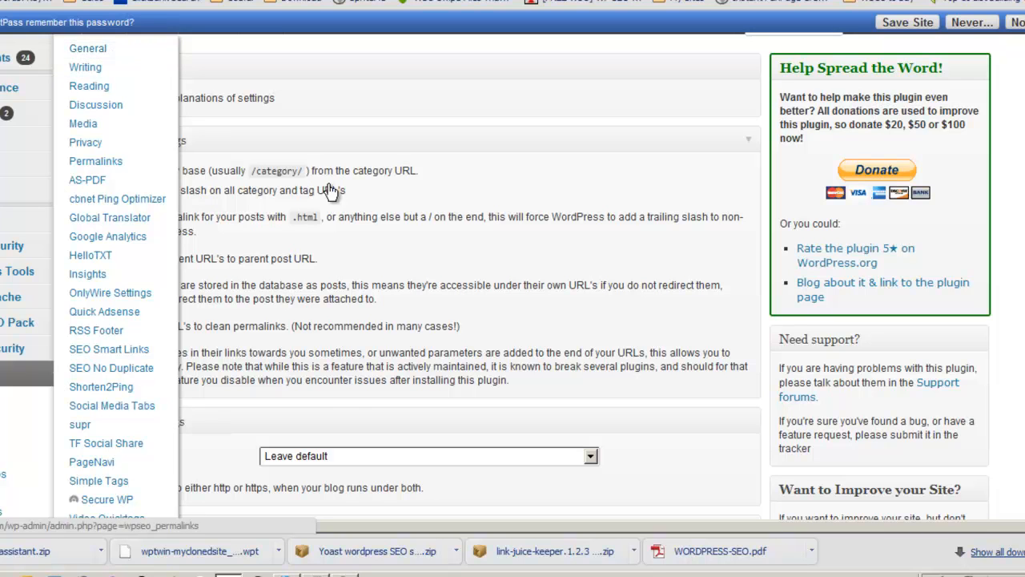
- Open the WordPress SEO RSS settings and examine the content placed before and after each post in the feed
scroll(514, 315, "down", 3)
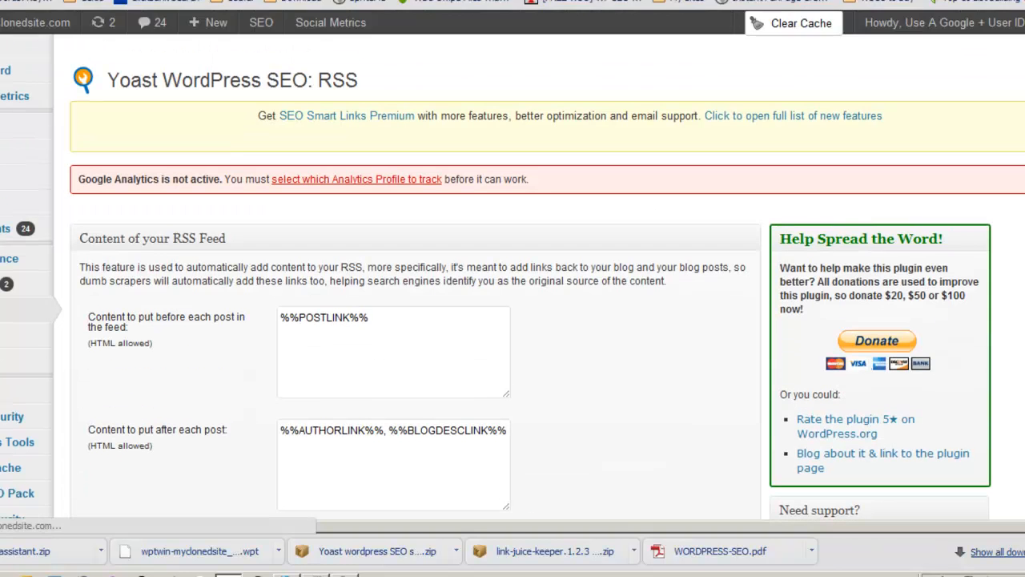
scroll(518, 369, "down", 1)
scroll(518, 372, "down", 2)
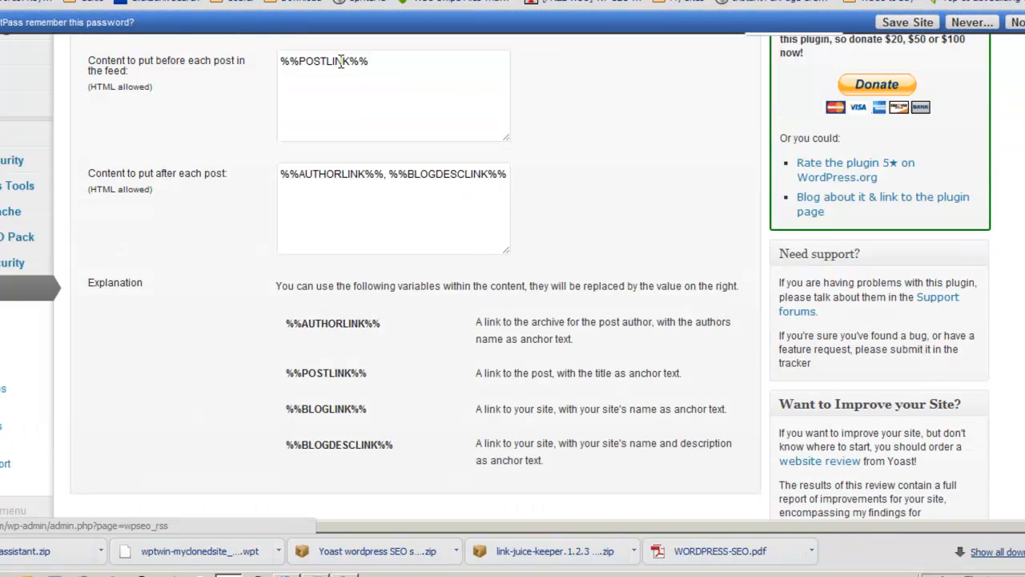
left_click(402, 60)
key("ctrl+a")
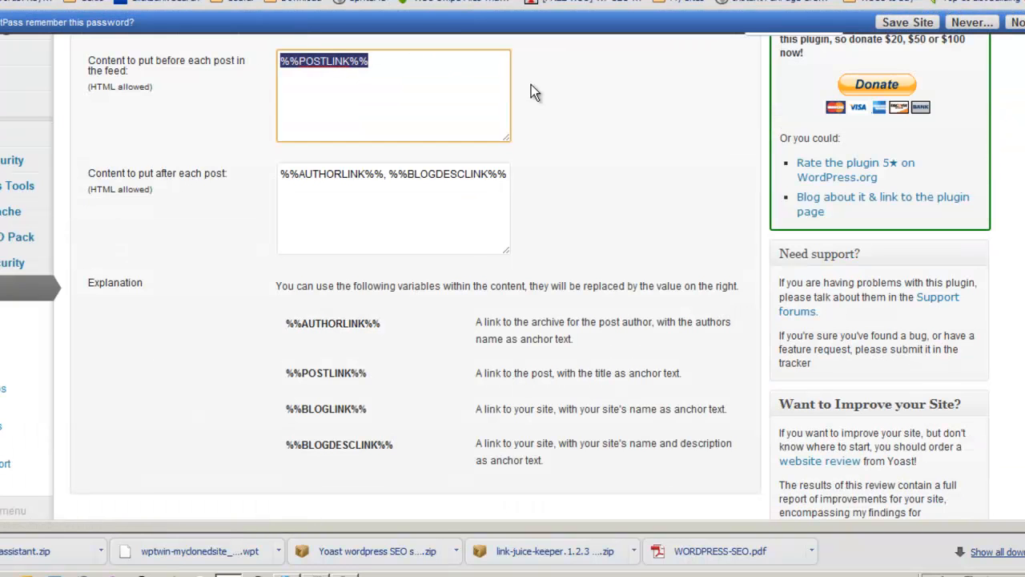
left_click(564, 85)
left_click_drag(282, 174, 509, 175)
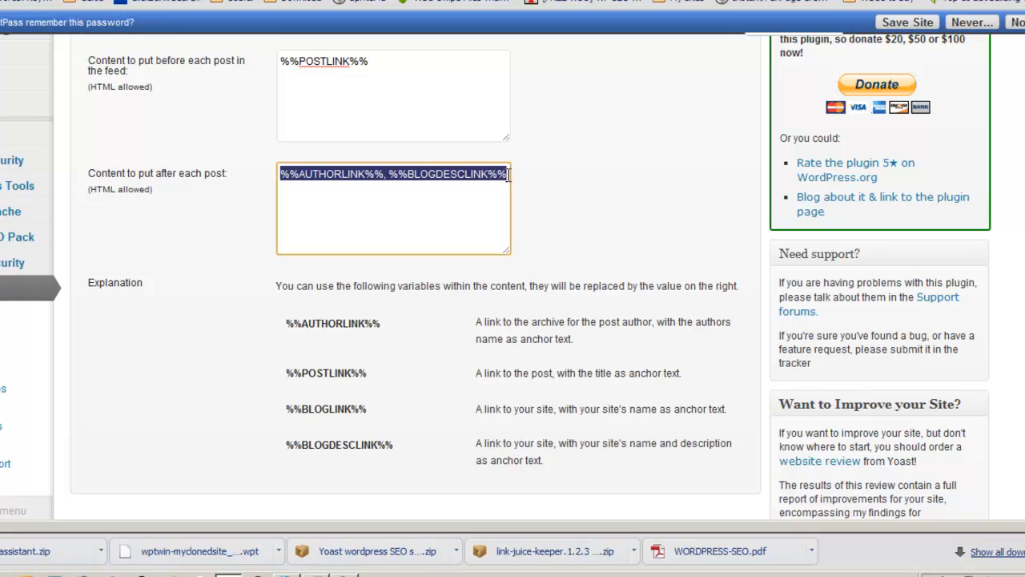
left_click(595, 167)
scroll(595, 166, "up", 1)
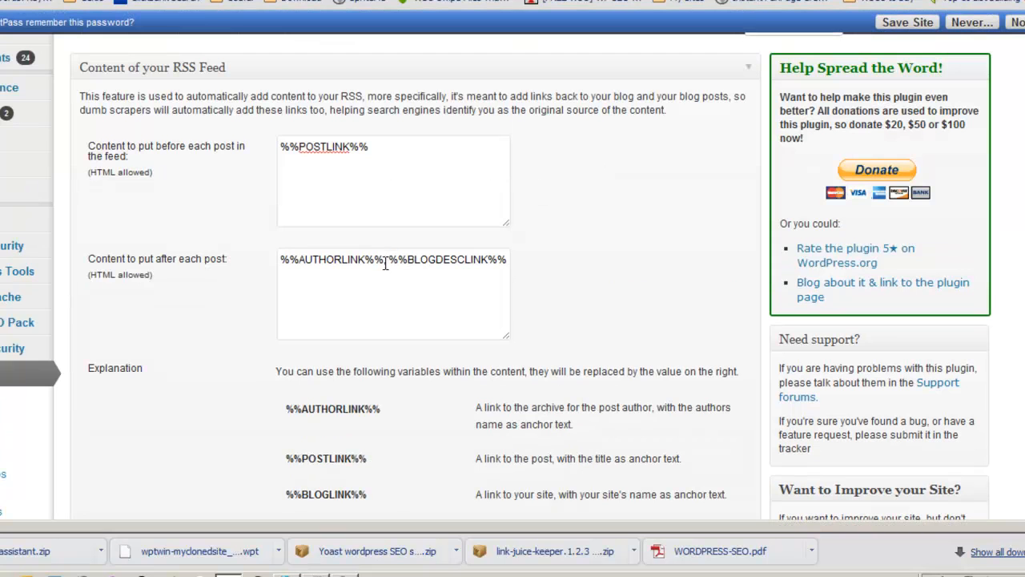
- Examine the %%AUTHORLINK%% variable in the RSS content placed after each post and its explanation
left_click_drag(388, 257, 247, 258)
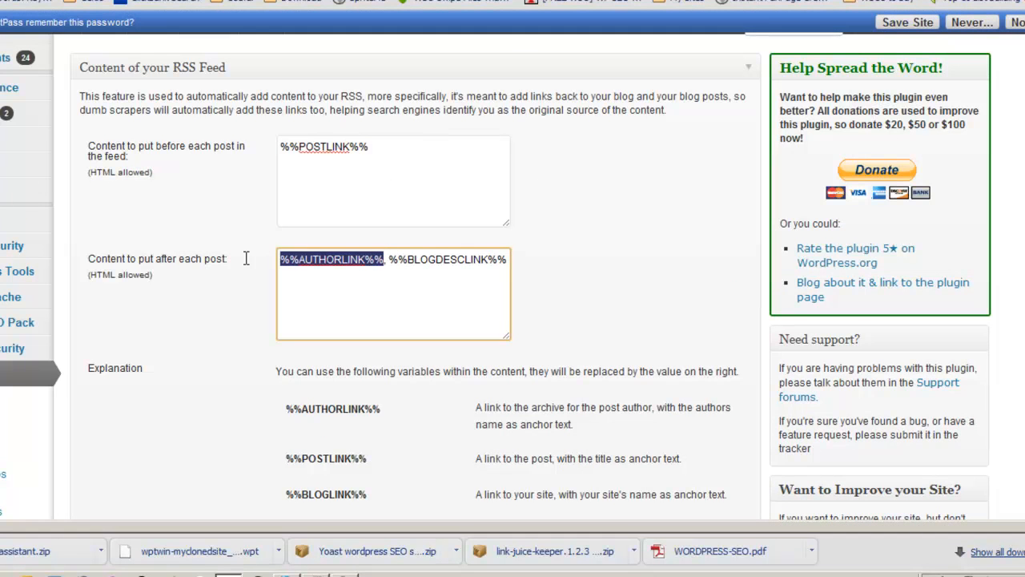
left_click(556, 251)
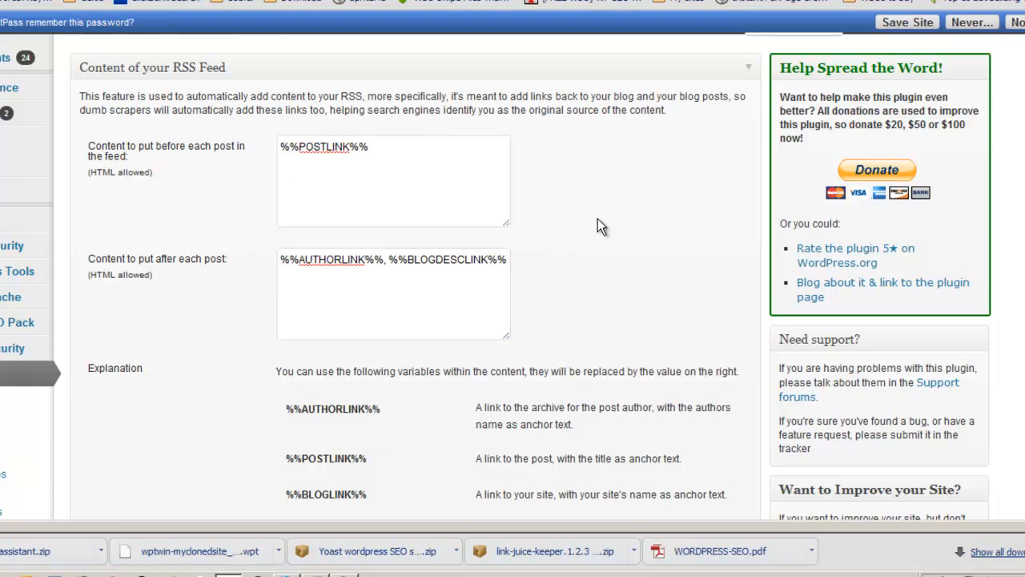
scroll(598, 219, "down", 1)
scroll(597, 218, "up", 2)
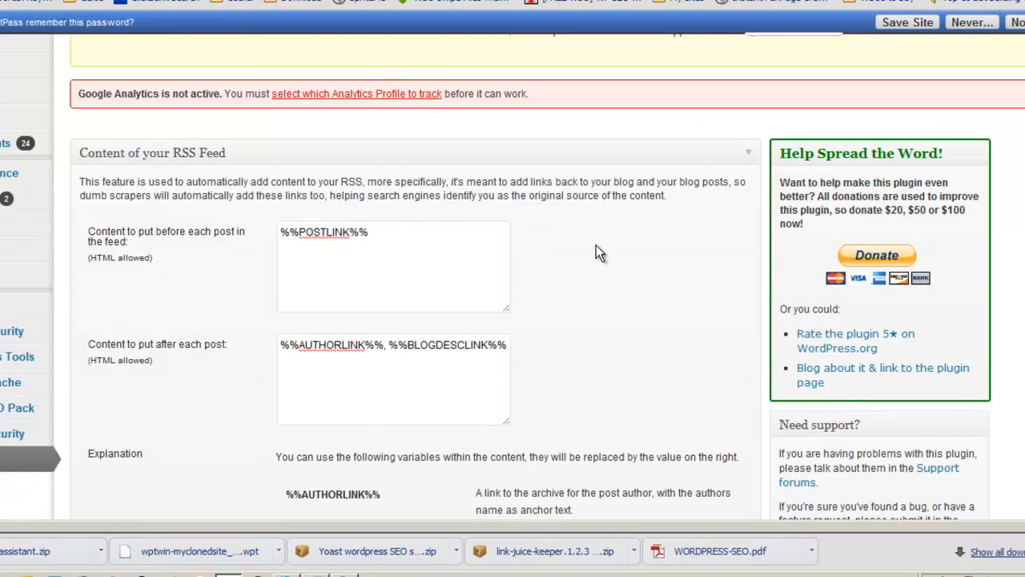
scroll(596, 245, "down", 1)
left_click_drag(386, 258, 261, 260)
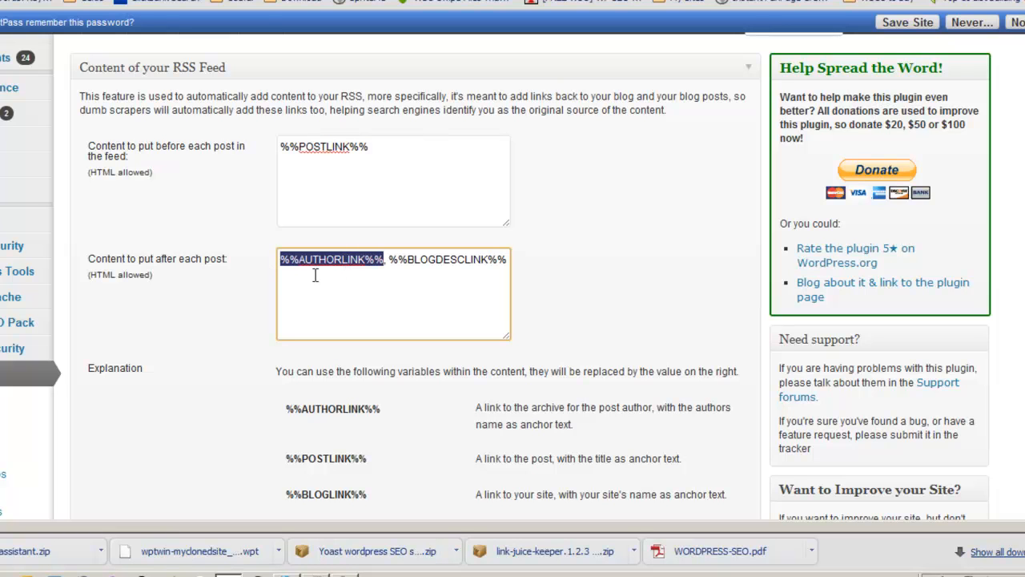
left_click(383, 258)
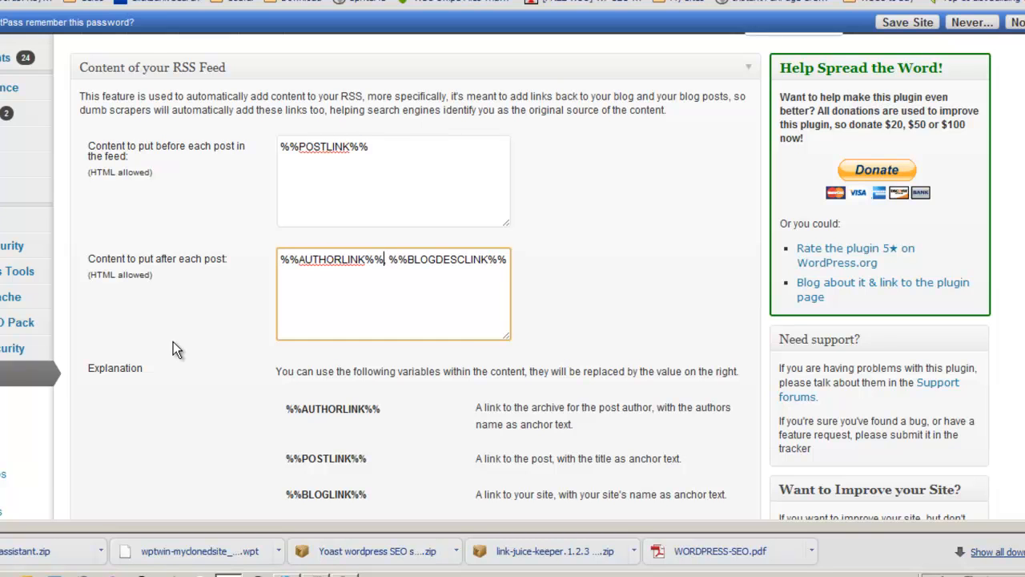
scroll(160, 343, "down", 2)
scroll(168, 369, "up", 2)
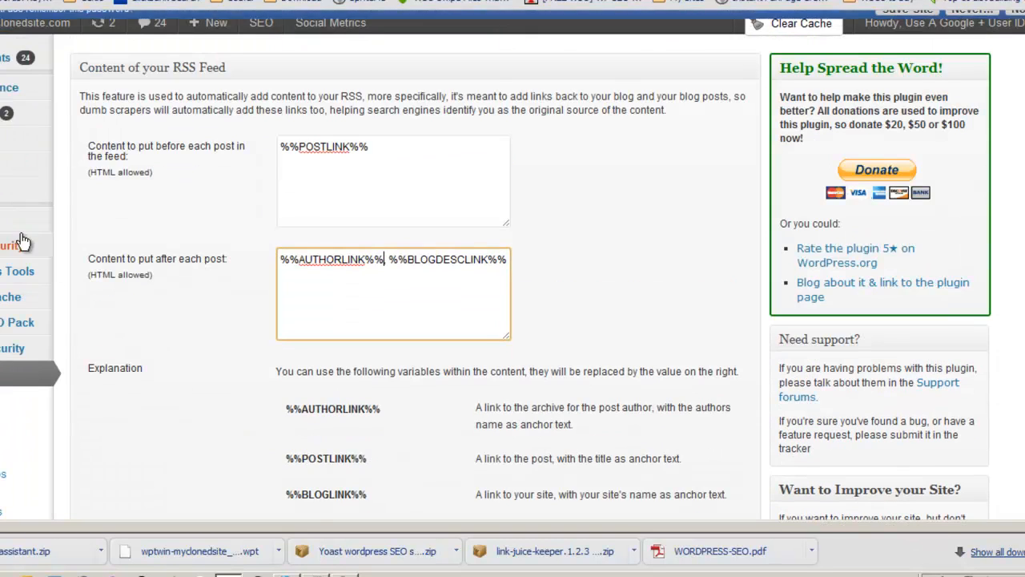
- Open the All Users page in a separate tab, keeping the RSS settings page open
mouse_move(28, 143)
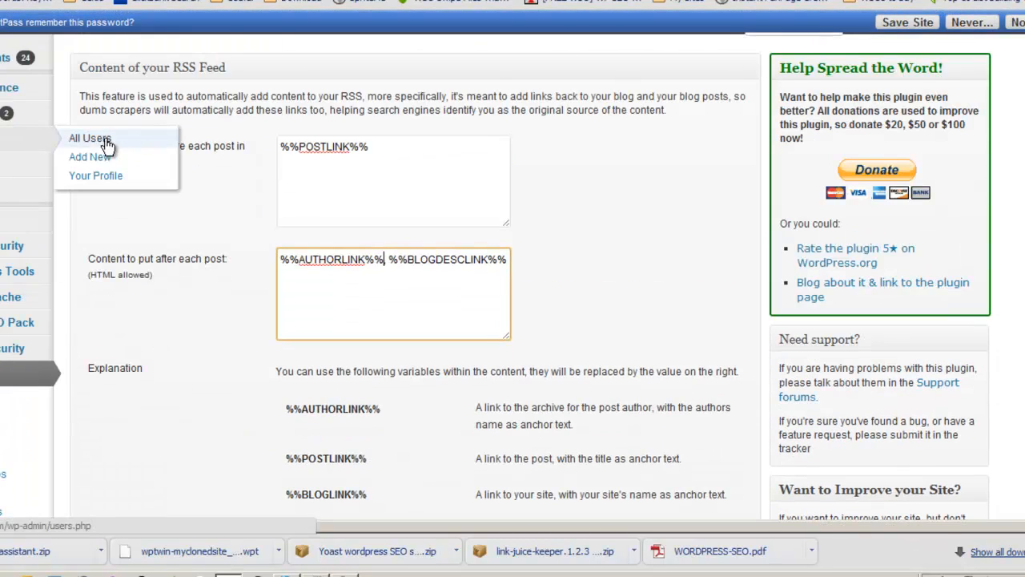
scroll(233, 328, "down", 6)
scroll(249, 348, "up", 4)
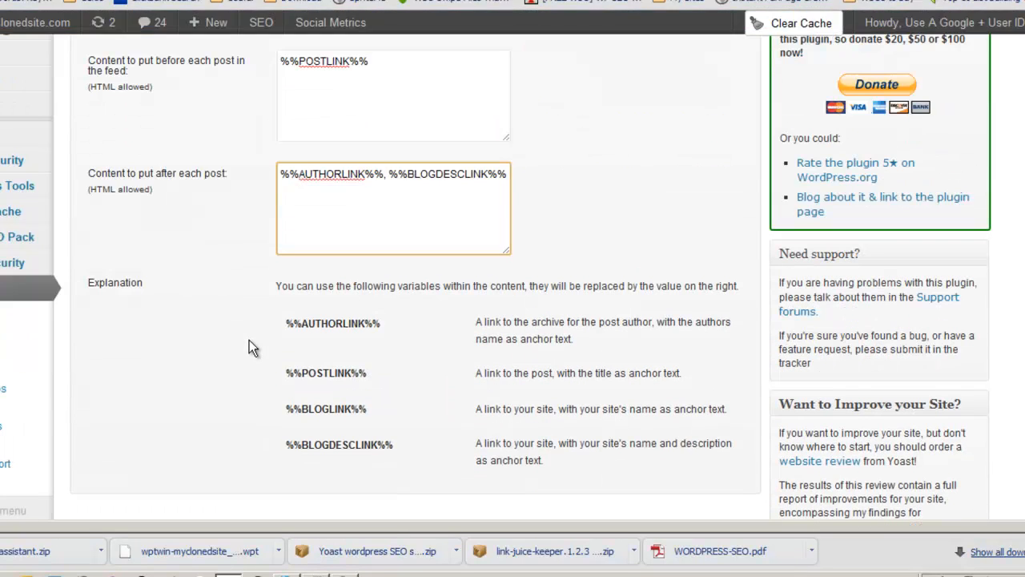
mouse_move(33, 56)
right_click(74, 52)
left_click(108, 60)
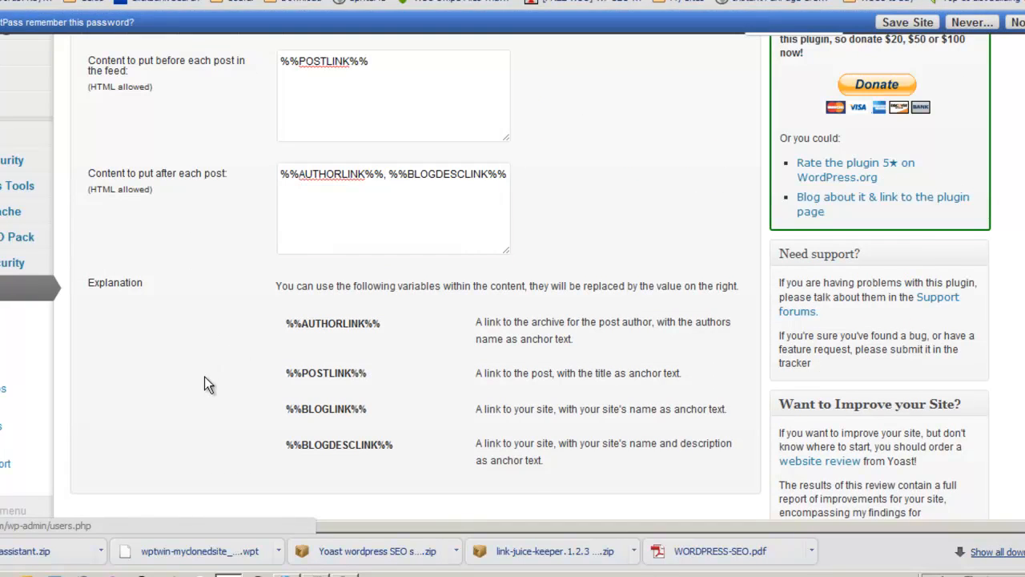
- Open the WordPress SEO Import page and review the plugin import options and the export and import of SEO settings
scroll(204, 376, "down", 4)
left_click(3, 294)
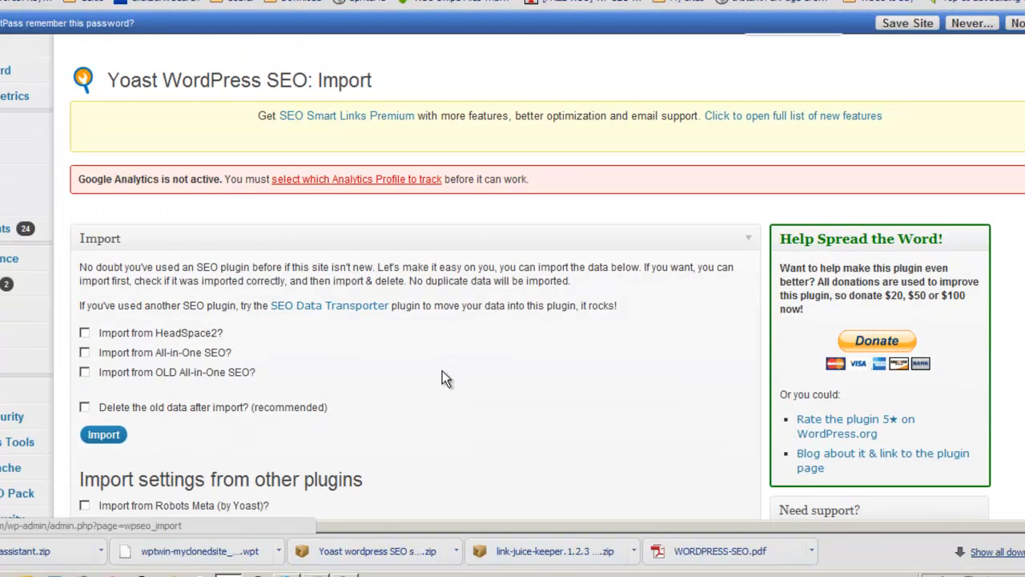
scroll(442, 371, "down", 5)
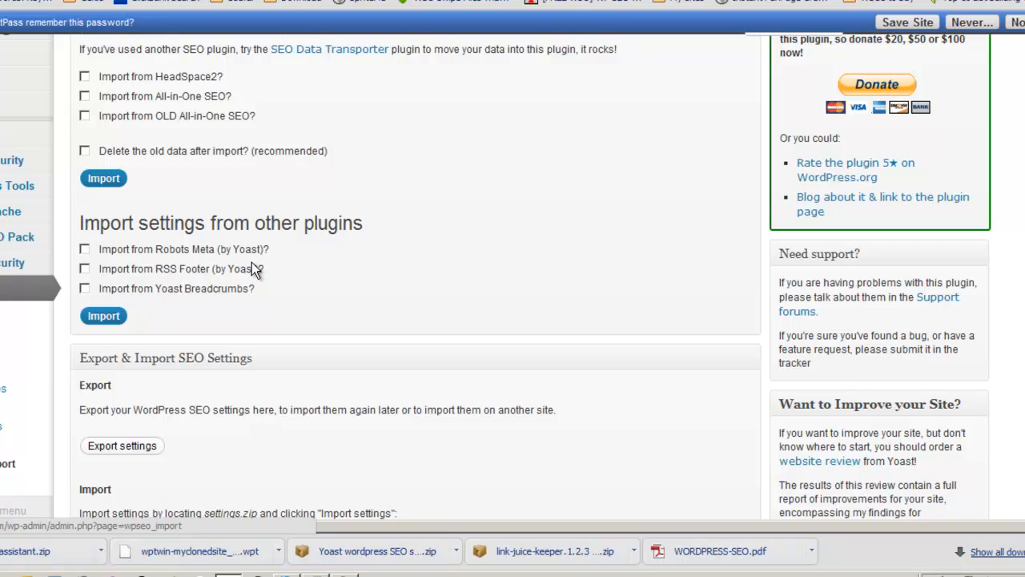
scroll(251, 261, "up", 1)
scroll(251, 262, "down", 4)
scroll(251, 262, "up", 2)
scroll(251, 262, "down", 2)
left_click(128, 275)
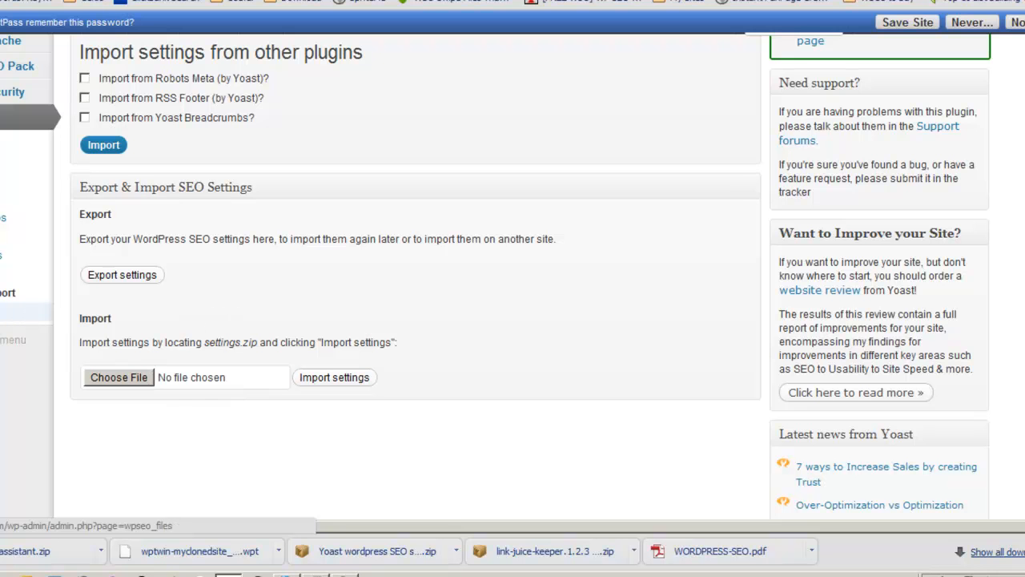
- Open the WordPress SEO Files page and examine the contents of the robots.txt and .htaccess files
left_click(16, 312)
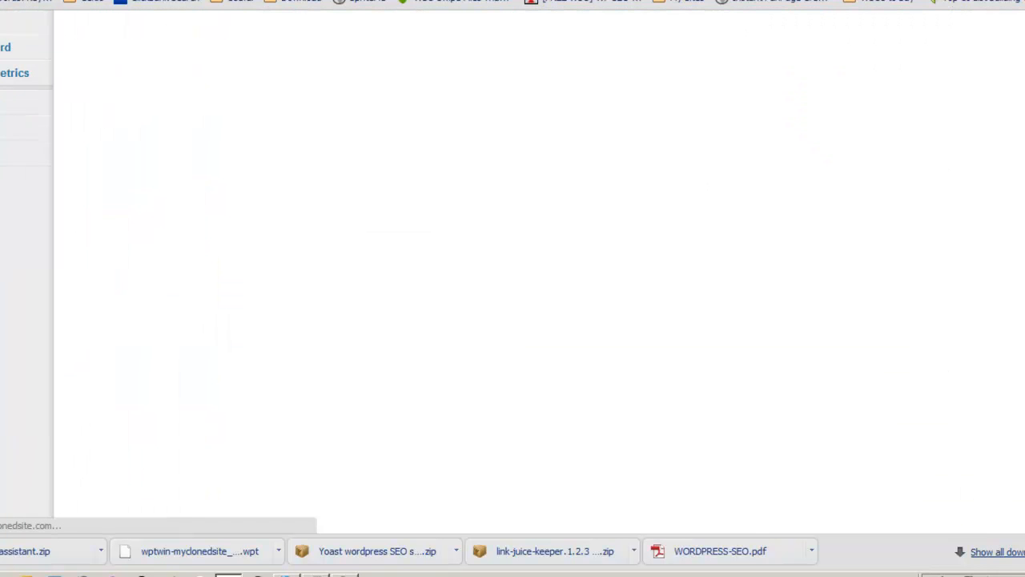
scroll(421, 371, "down", 3)
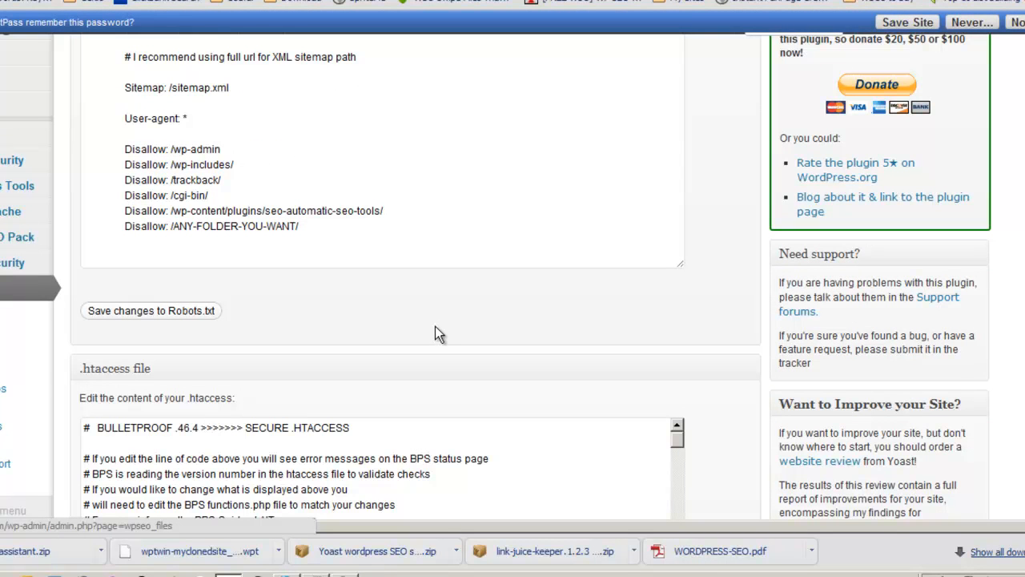
scroll(433, 327, "down", 2)
scroll(439, 324, "down", 5)
scroll(440, 325, "down", 4)
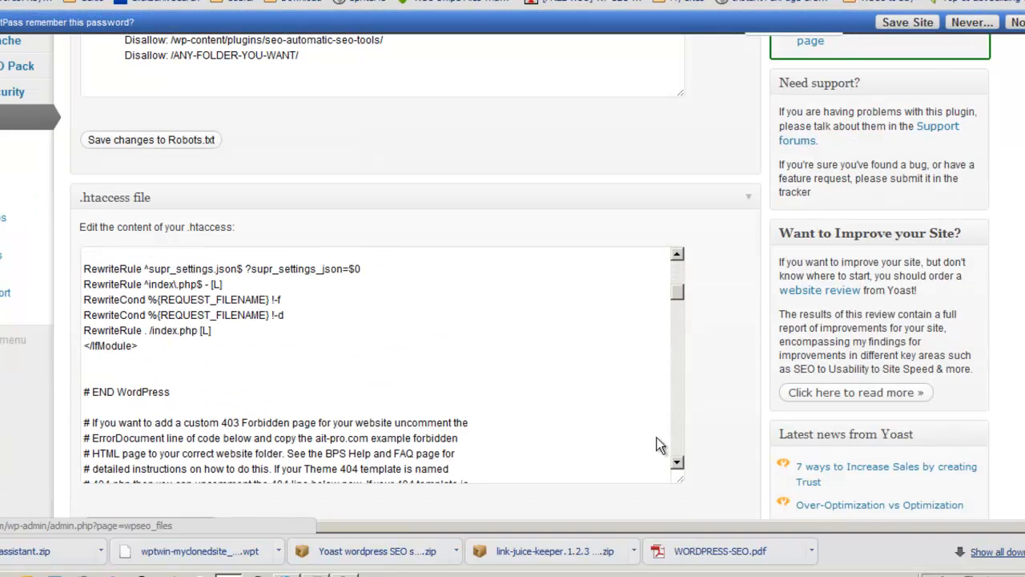
scroll(691, 328, "down", 3)
scroll(691, 328, "up", 4)
scroll(693, 332, "up", 4)
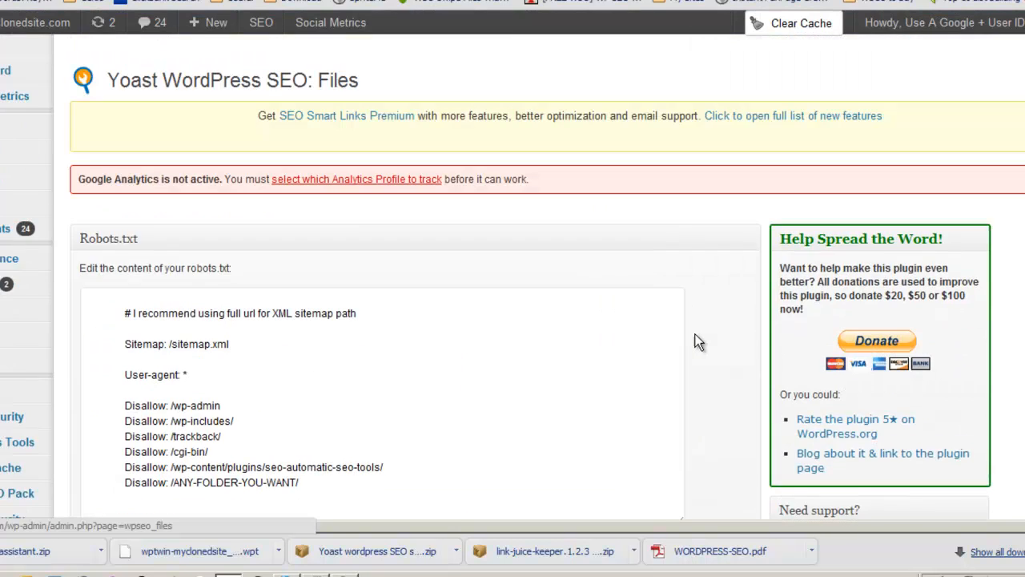
scroll(694, 333, "down", 4)
scroll(705, 324, "up", 2)
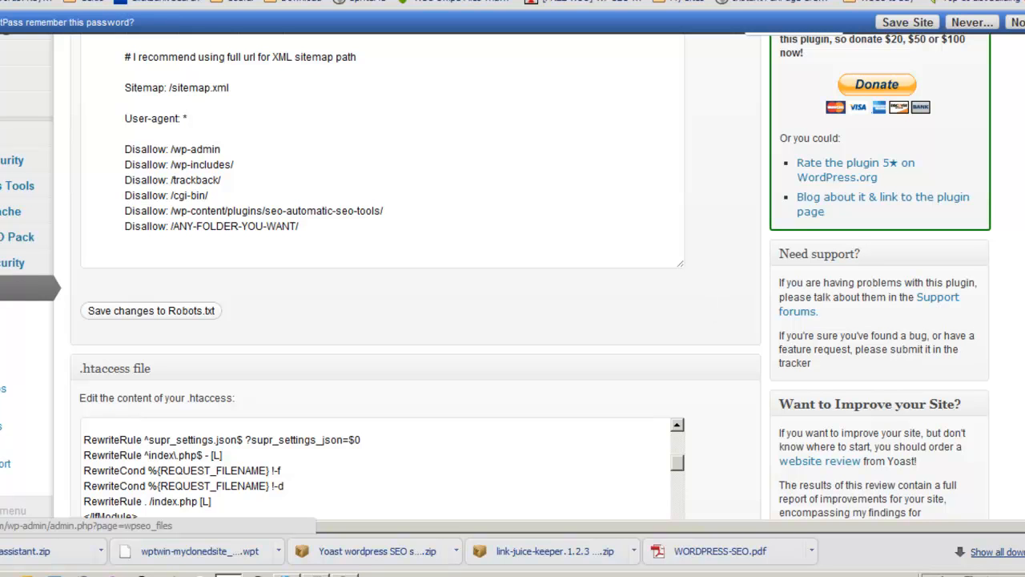
- Dismiss the browser's save-password prompt and look over the Files page down to the .htaccess save option
left_click(1019, 23)
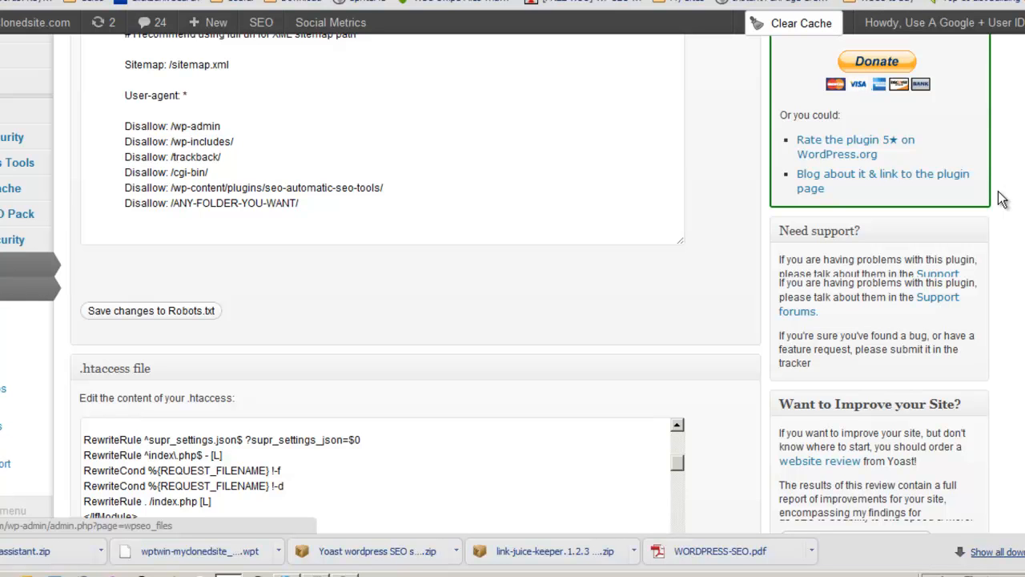
scroll(512, 280, "up", 3)
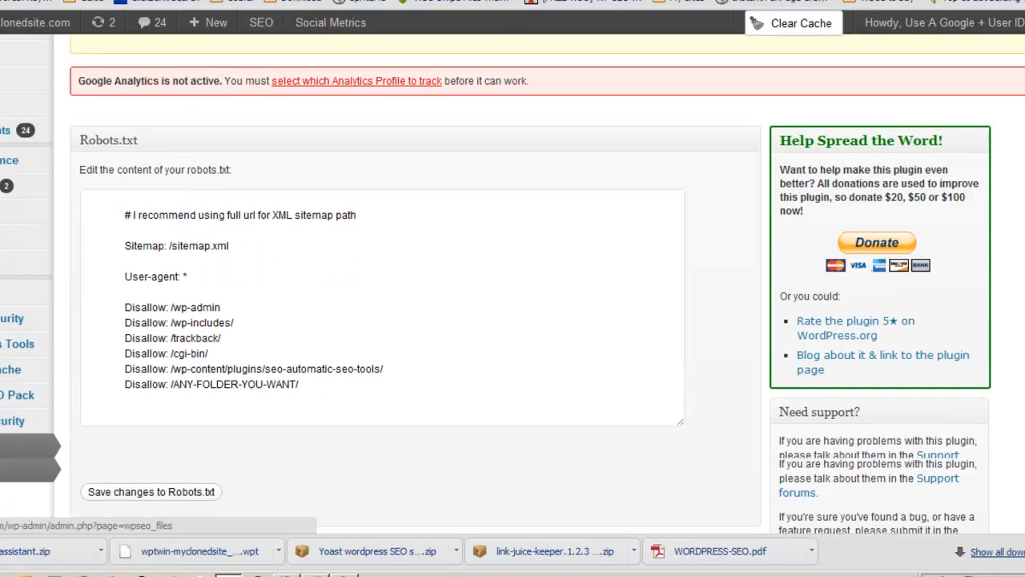
scroll(512, 280, "down", 7)
scroll(513, 281, "down", 1)
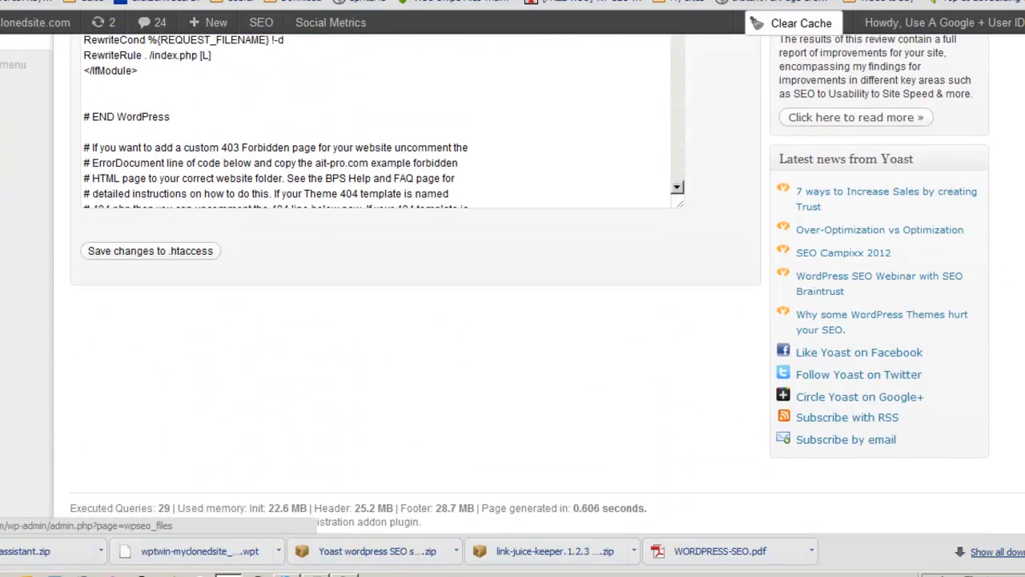
- Review the robots.txt disallow rules and the .htaccess section on the Files page again
scroll(512, 280, "up", 6)
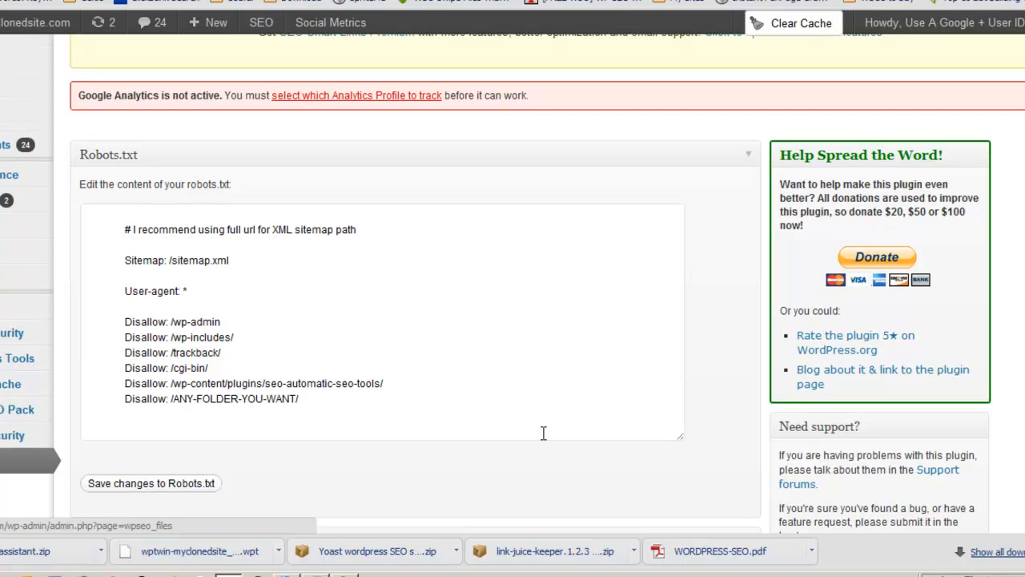
scroll(288, 386, "down", 2)
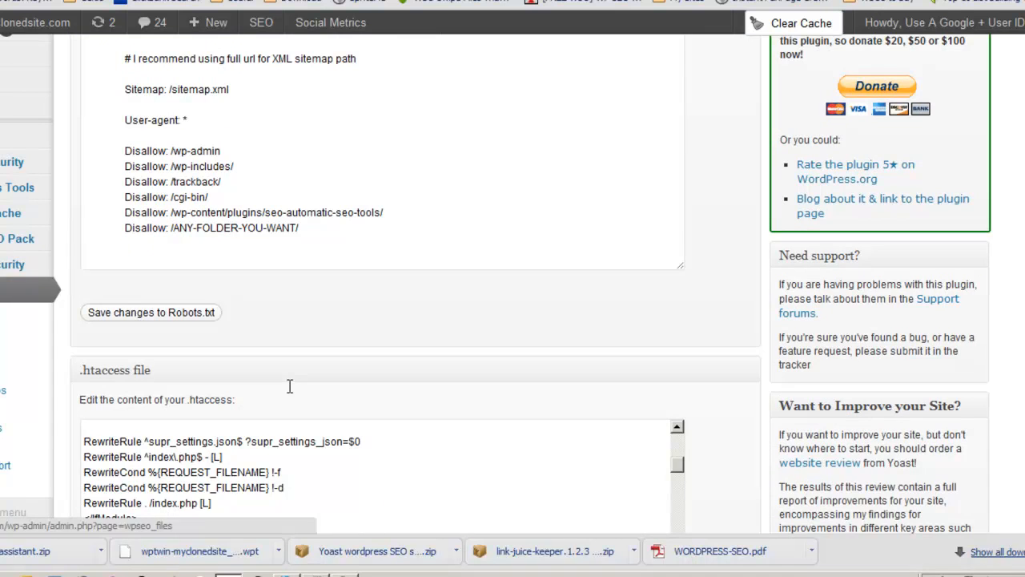
scroll(289, 386, "down", 1)
scroll(290, 384, "up", 2)
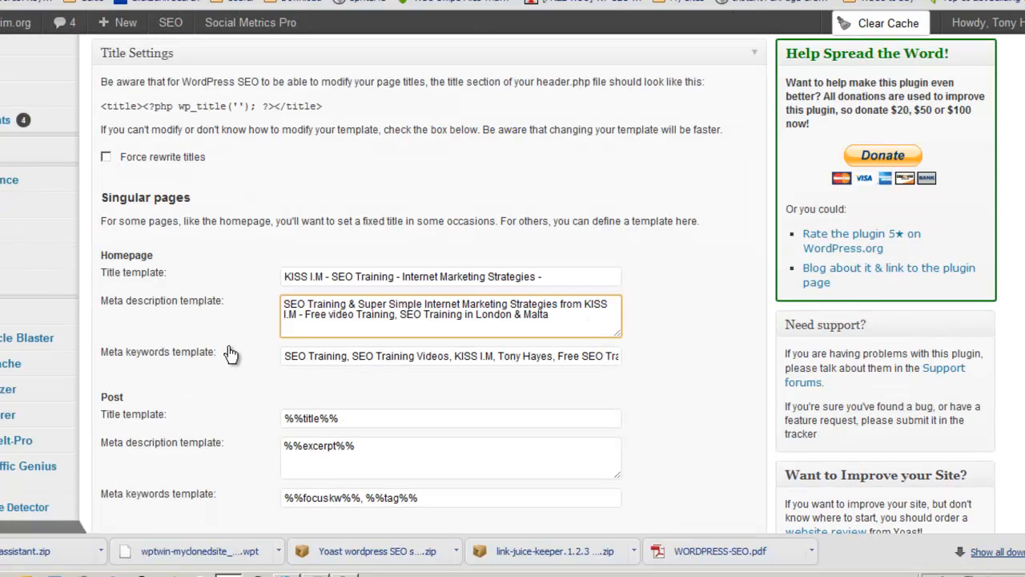
- On the other site's Titles page, shorten the homepage title template to "KISS I.M - SEO Training - Internet Marketing Strategies", removing the trailing hyphen
scroll(228, 353, "down", 2)
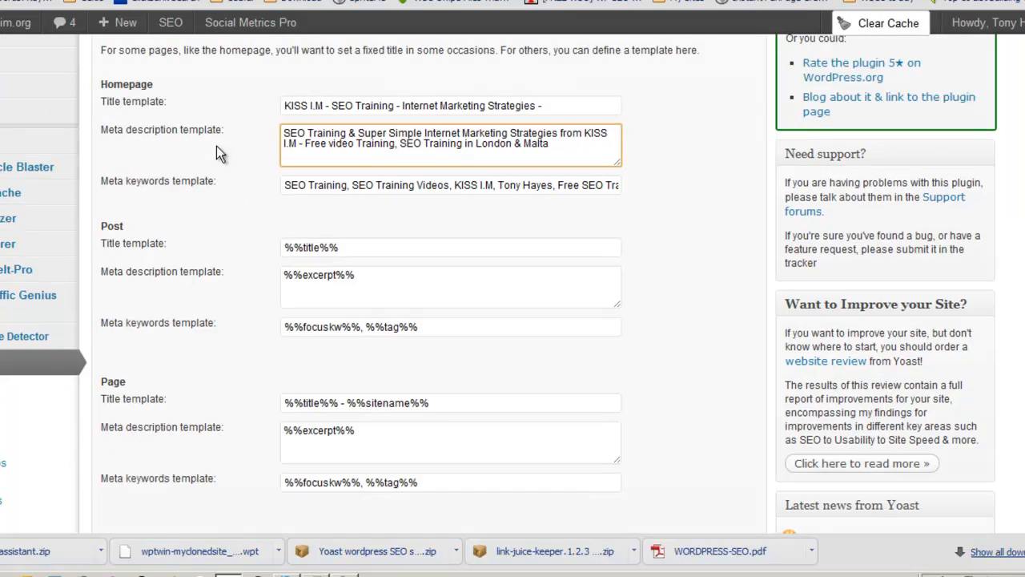
scroll(193, 202, "up", 3)
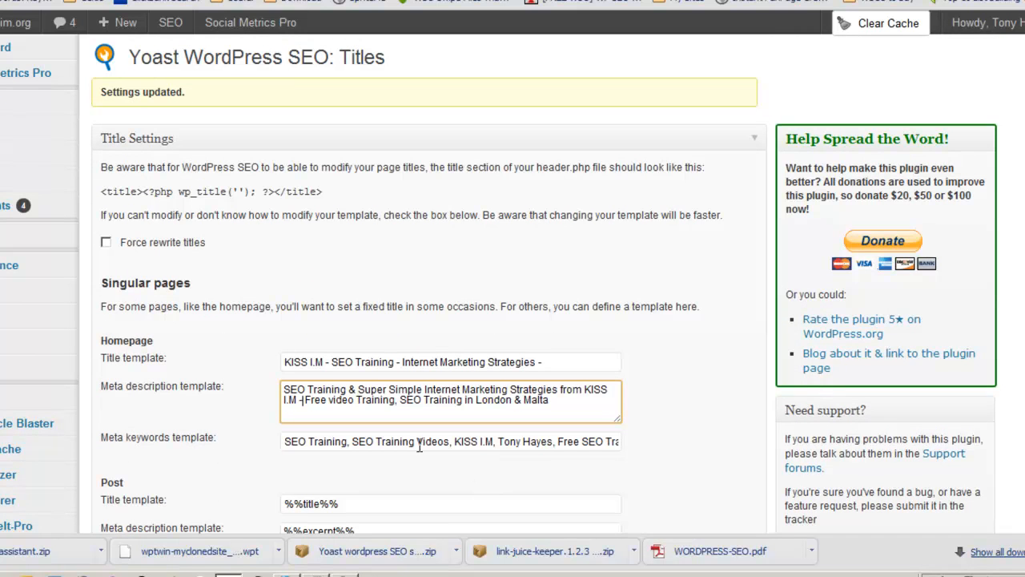
left_click(561, 358)
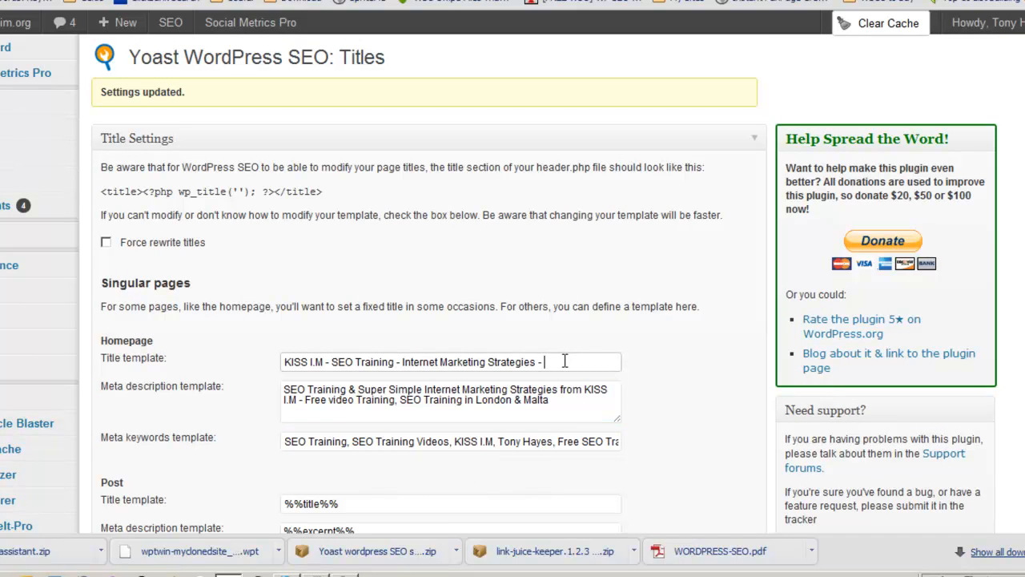
left_click(565, 361)
key("BackSpace")
key("BackSpace")
key("BackSpace")
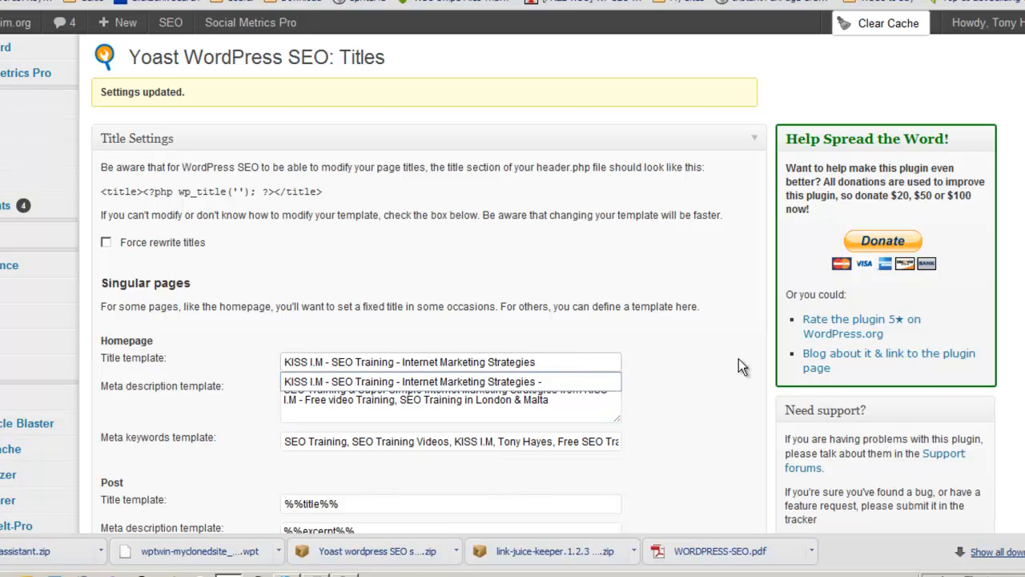
left_click(688, 338)
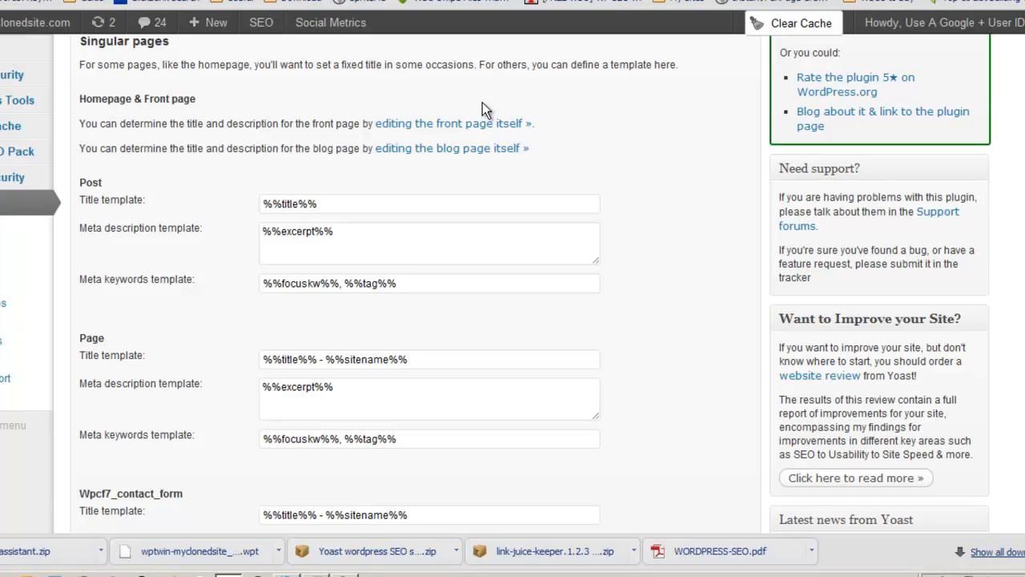
- Look through the cloned site's Titles page, from the post and page templates down to the template variable list and save option
scroll(593, 198, "down", 2)
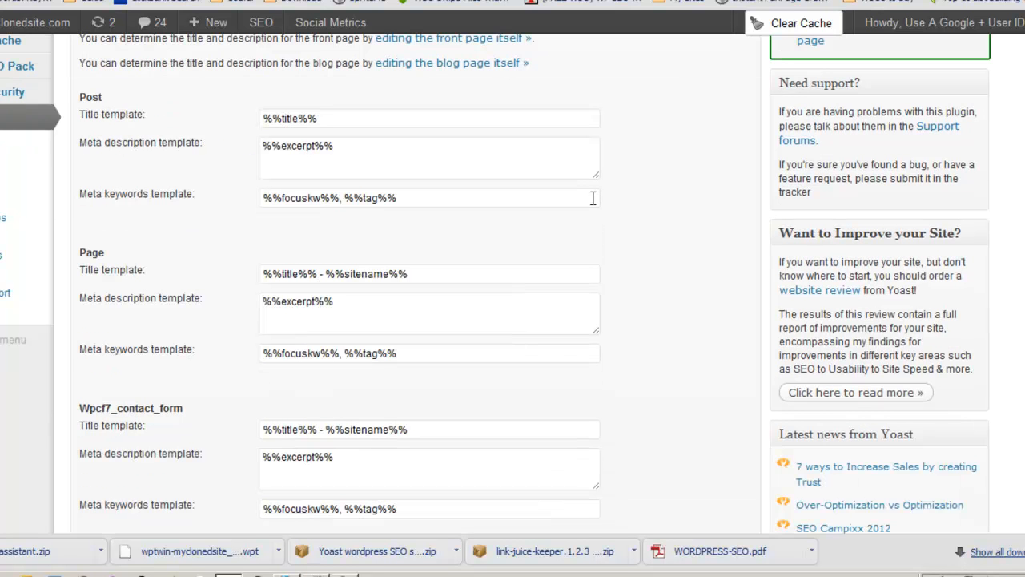
scroll(592, 198, "up", 10)
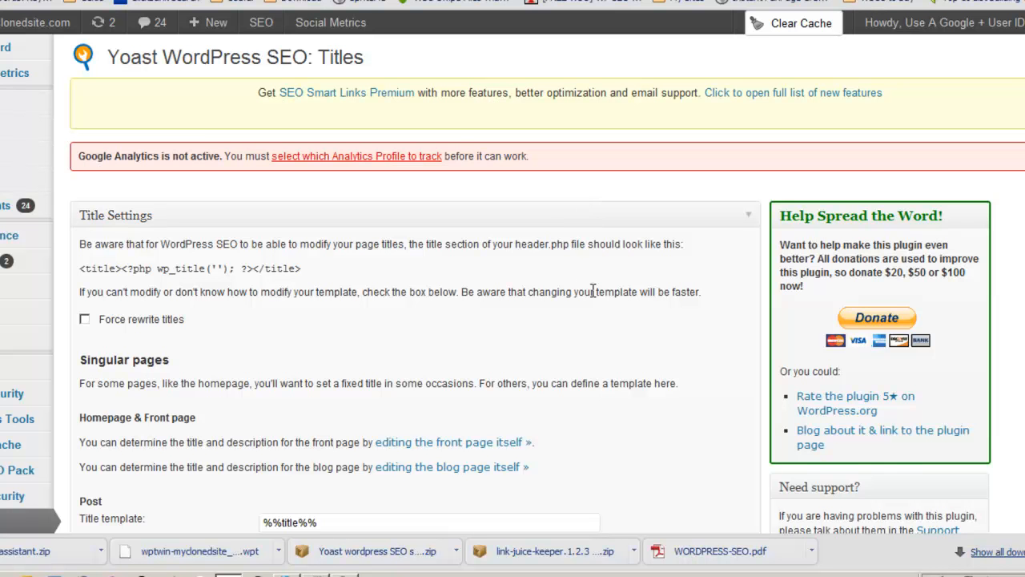
scroll(590, 293, "down", 9)
scroll(591, 297, "down", 12)
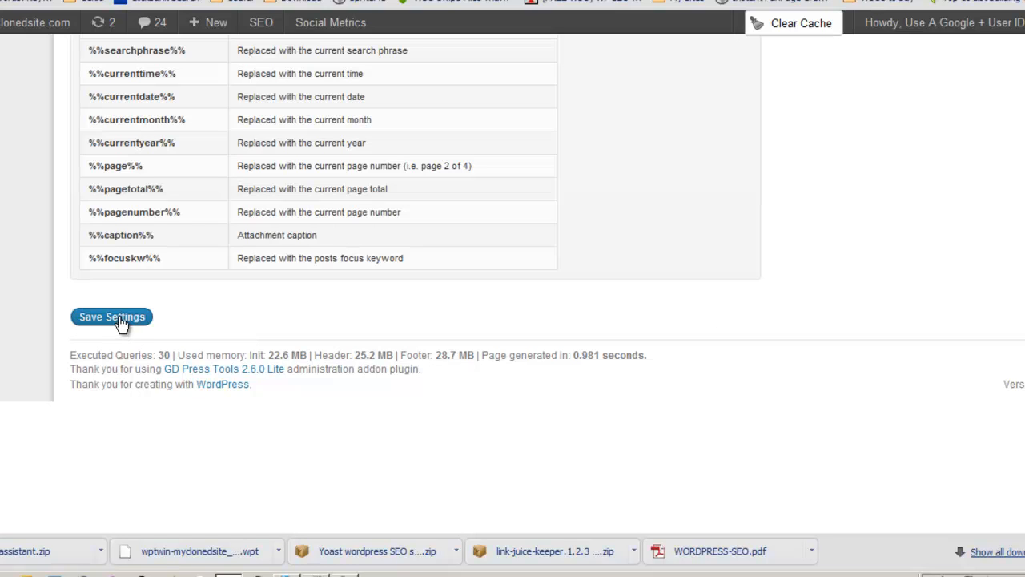
left_click(344, 575)
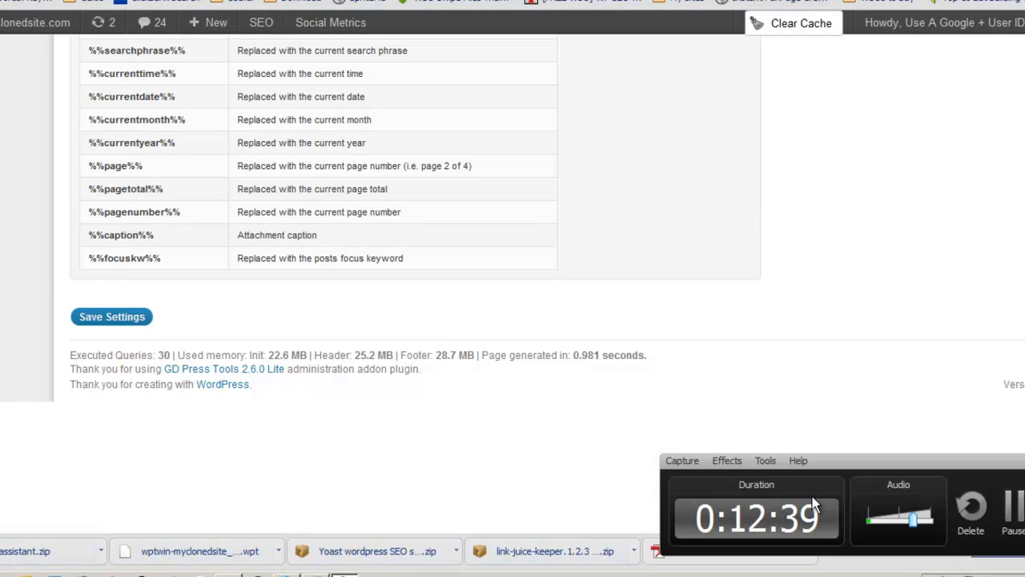